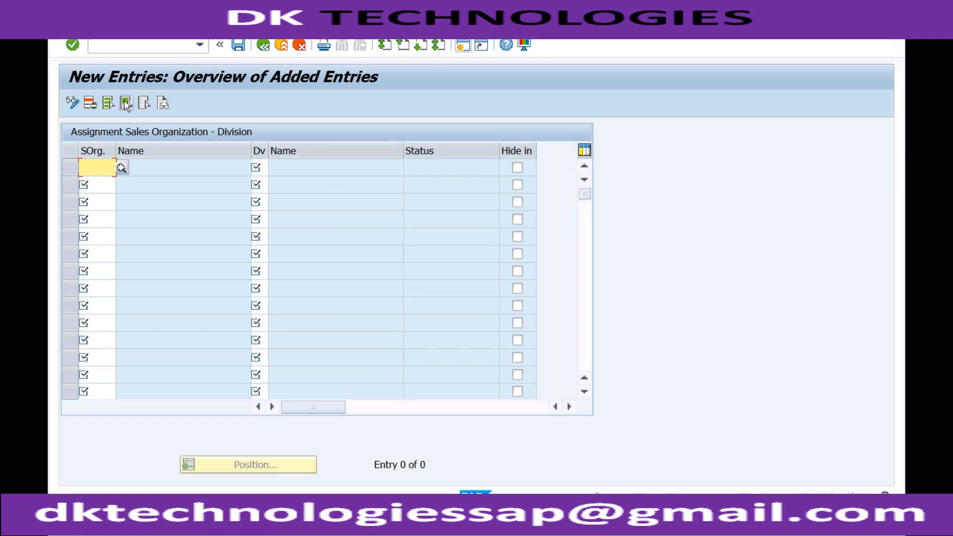
- Enter sales organization RECH in the first two rows of the sales organization–division assignment
type("R")
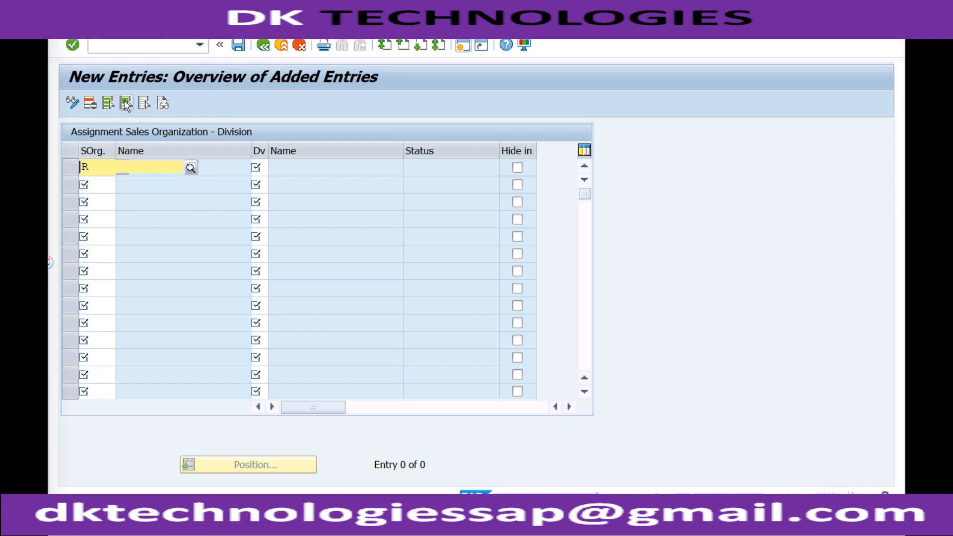
type("ECH")
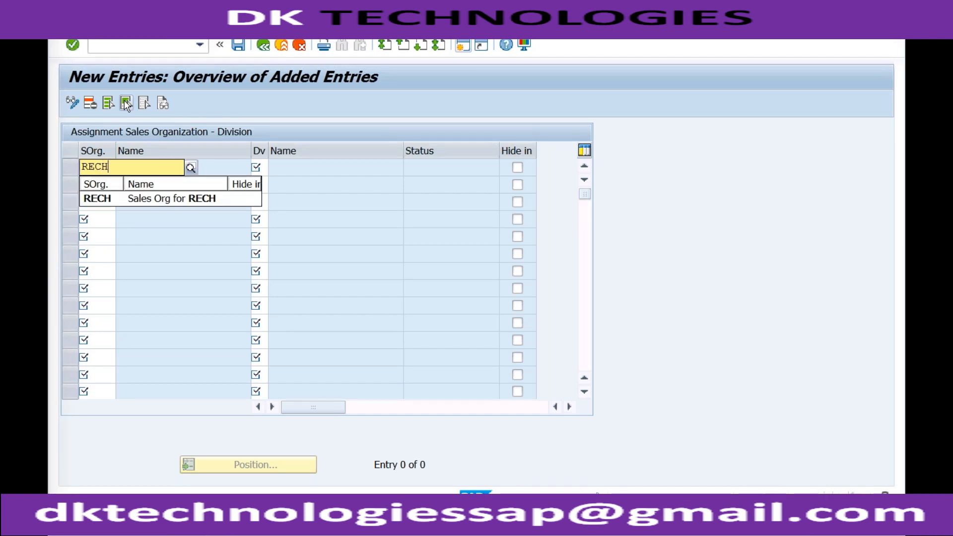
left_click(110, 199)
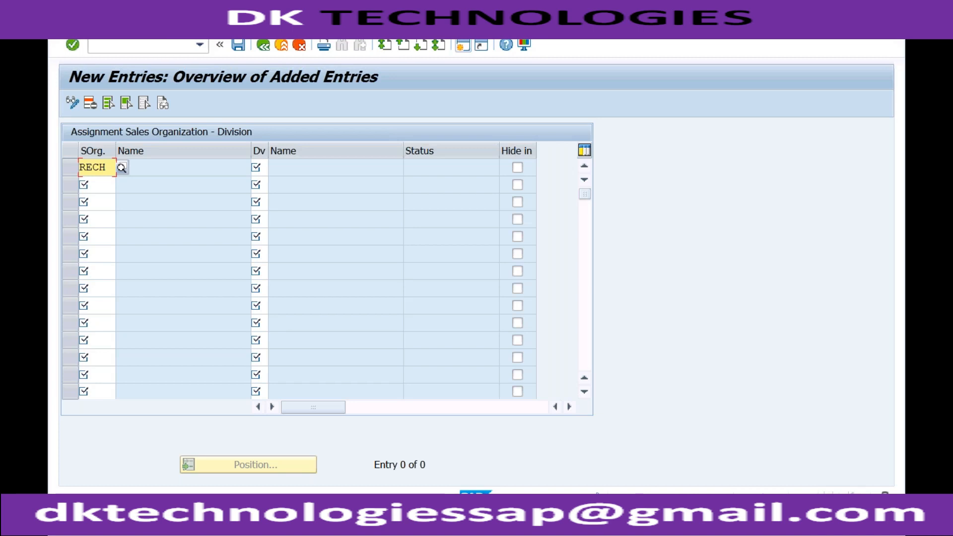
left_click(107, 184)
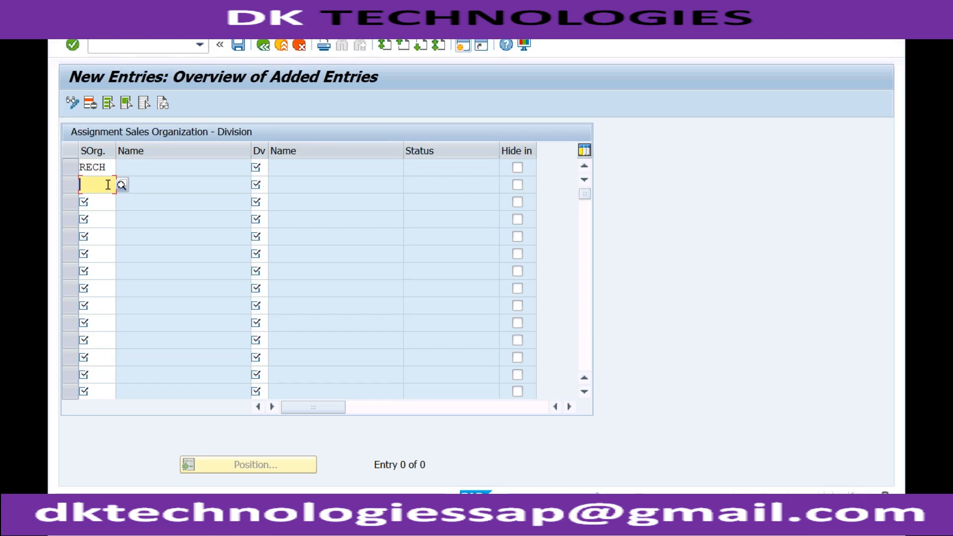
type("rec")
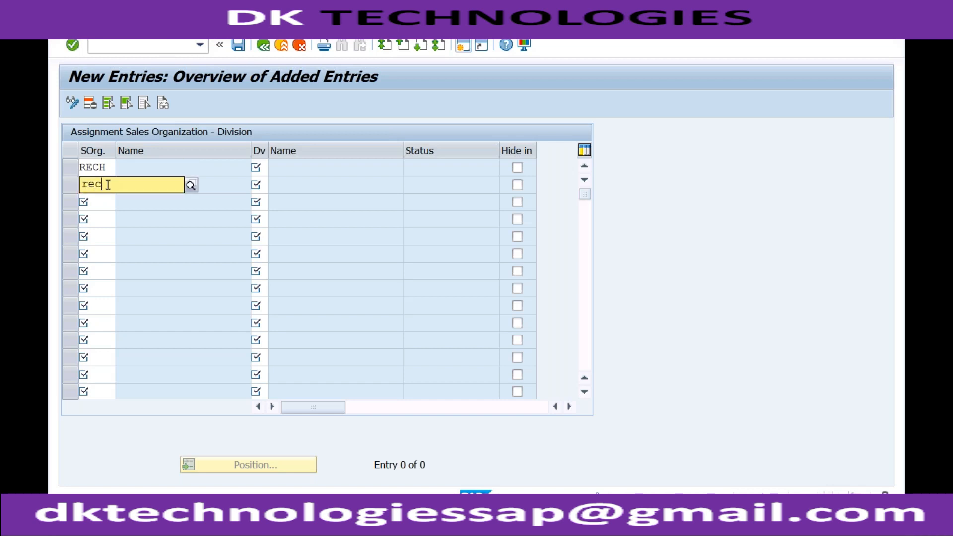
type("h")
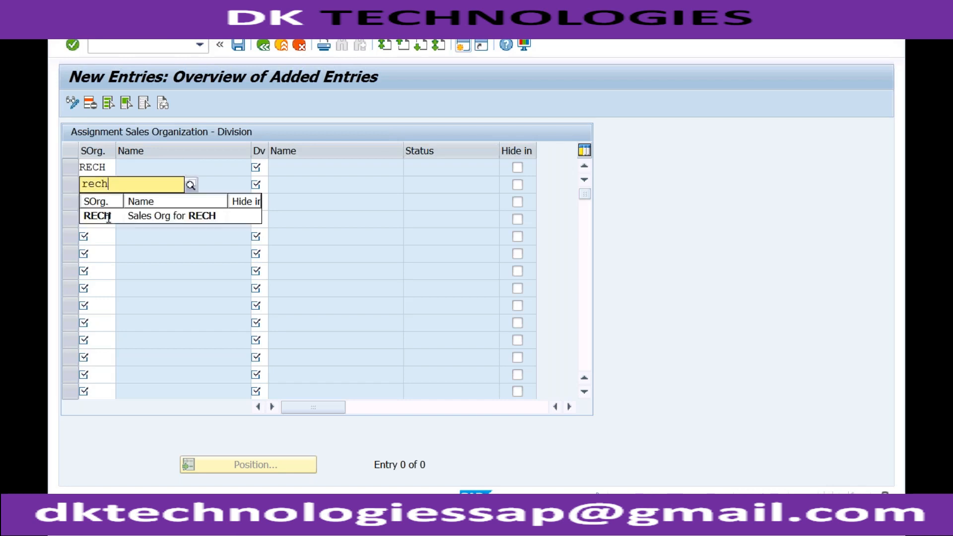
key("Return")
- Assign division R1 to the first RECH row and R2 to the second, and validate the entries
left_click(259, 168)
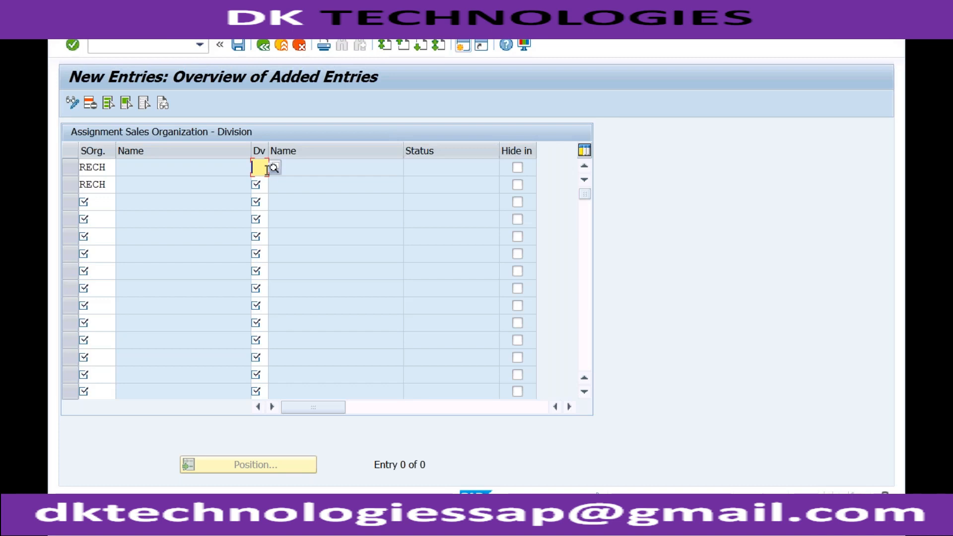
left_click(275, 168)
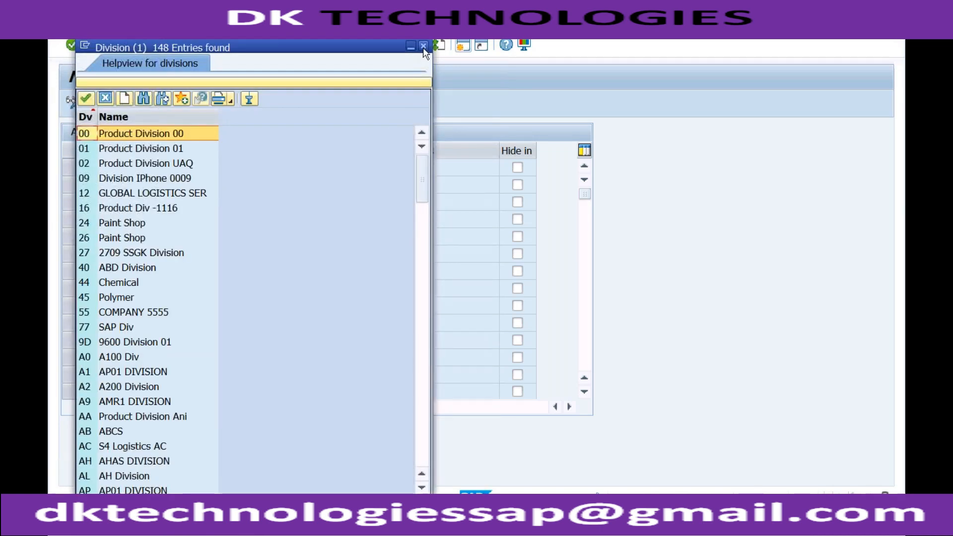
left_click(424, 46)
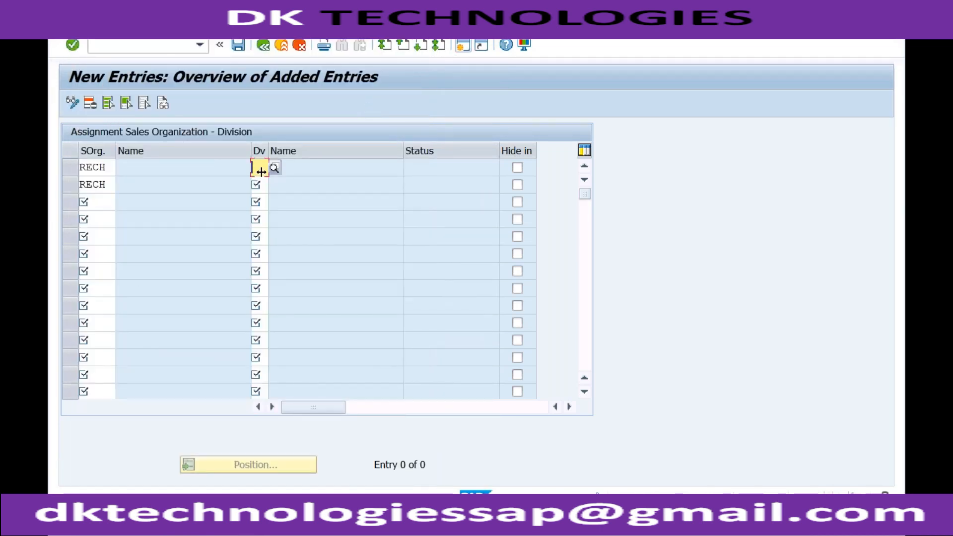
type("R1")
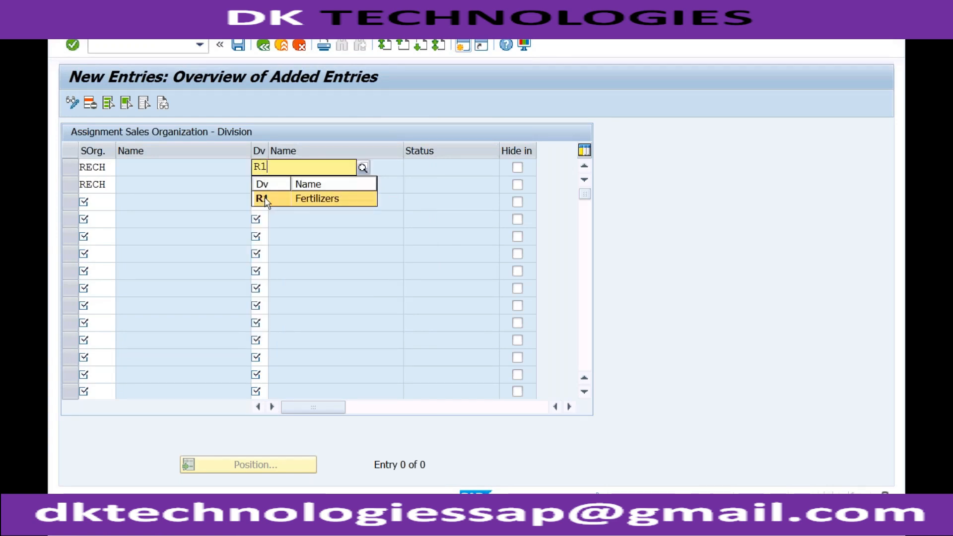
left_click(264, 199)
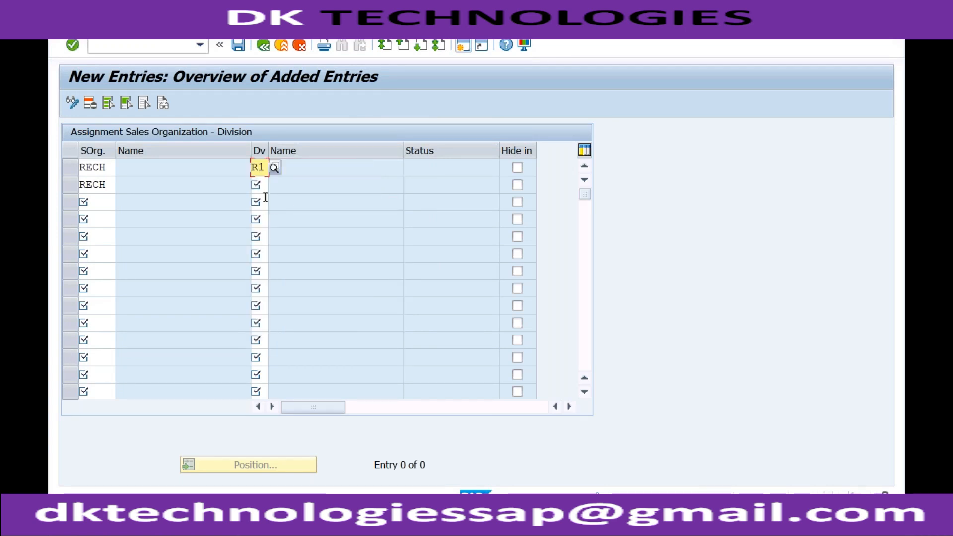
left_click(262, 186)
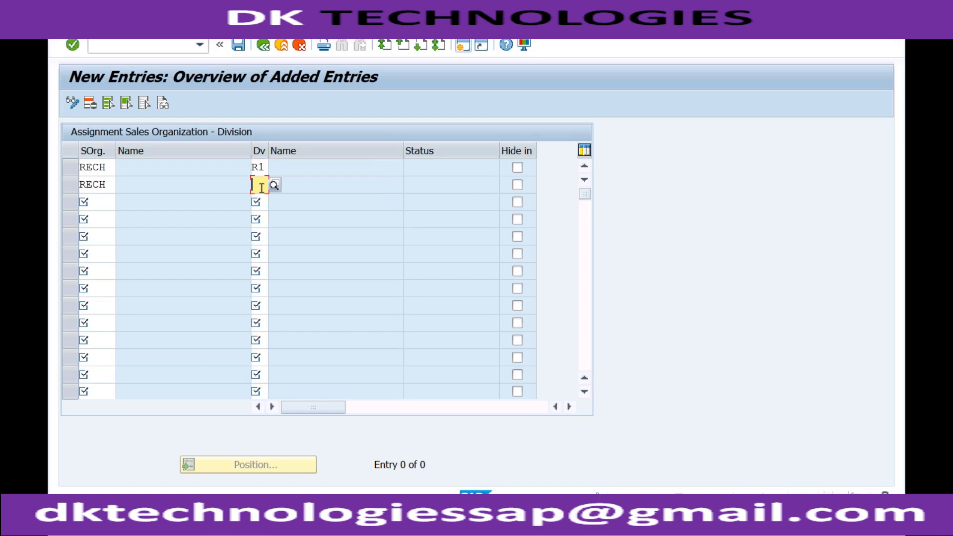
type("R2")
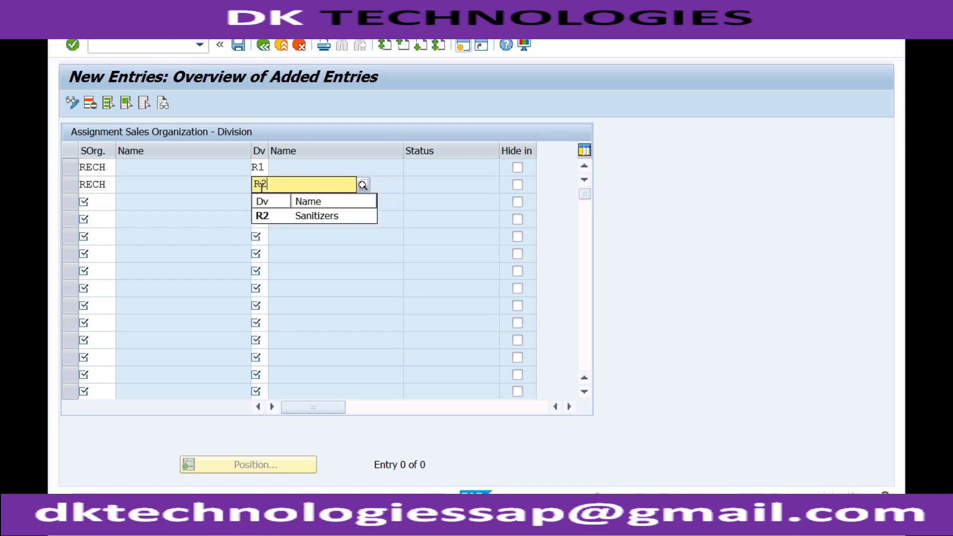
key("Return")
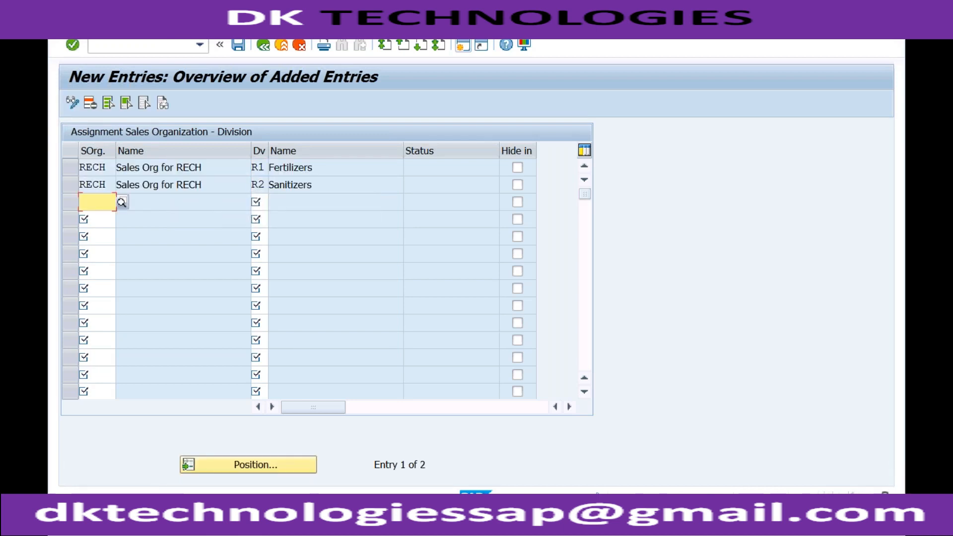
left_click(313, 169)
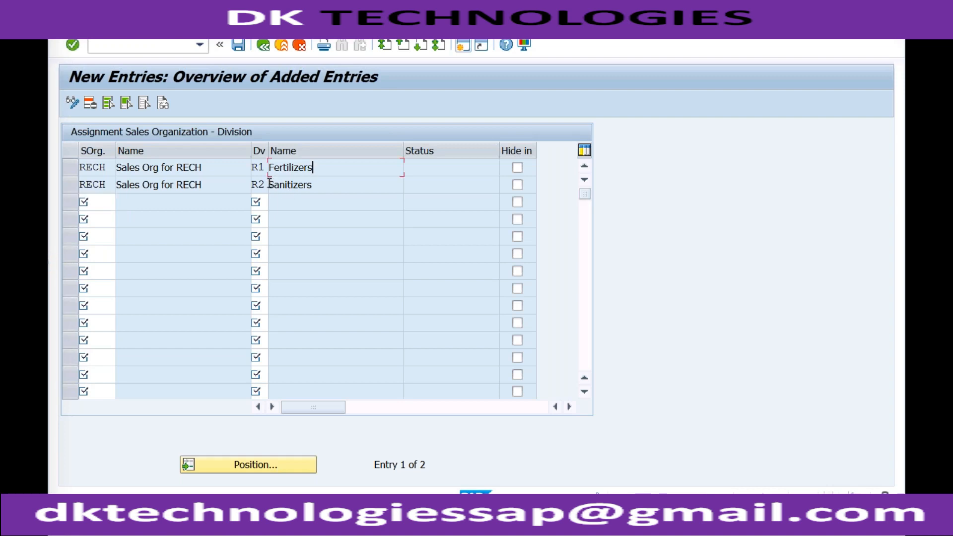
left_click(265, 184)
left_click(265, 167)
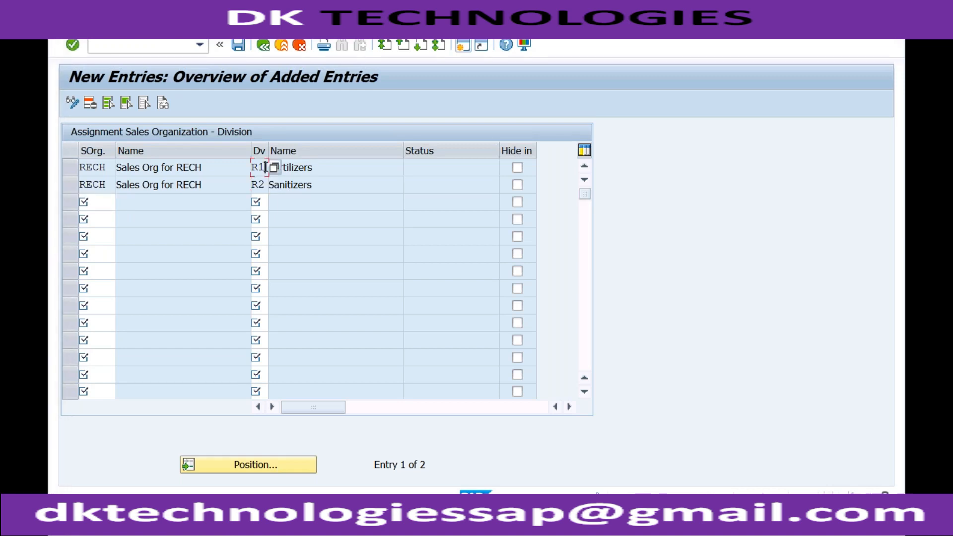
left_click(292, 167)
left_click(297, 185)
left_click(259, 182)
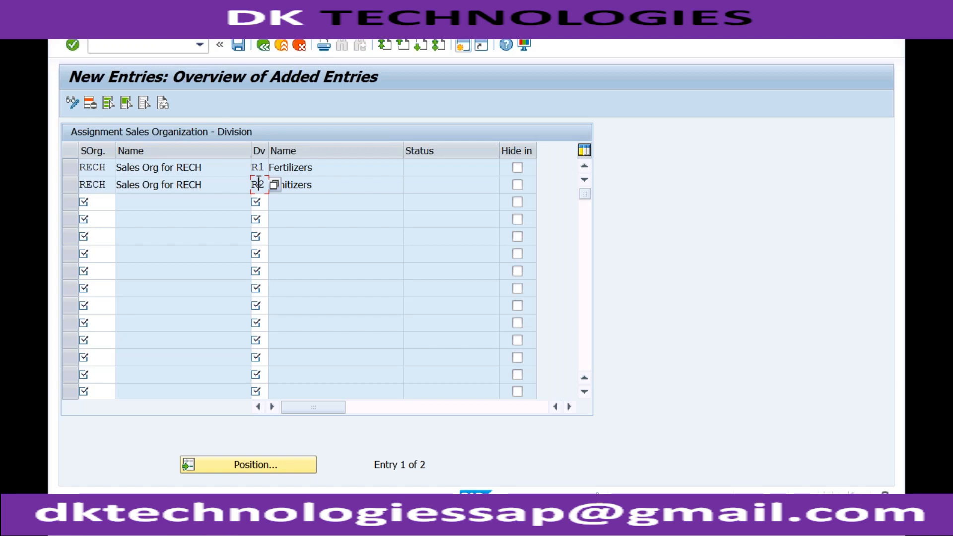
- Save the division assignments and return to the IMG structure
left_click(238, 46)
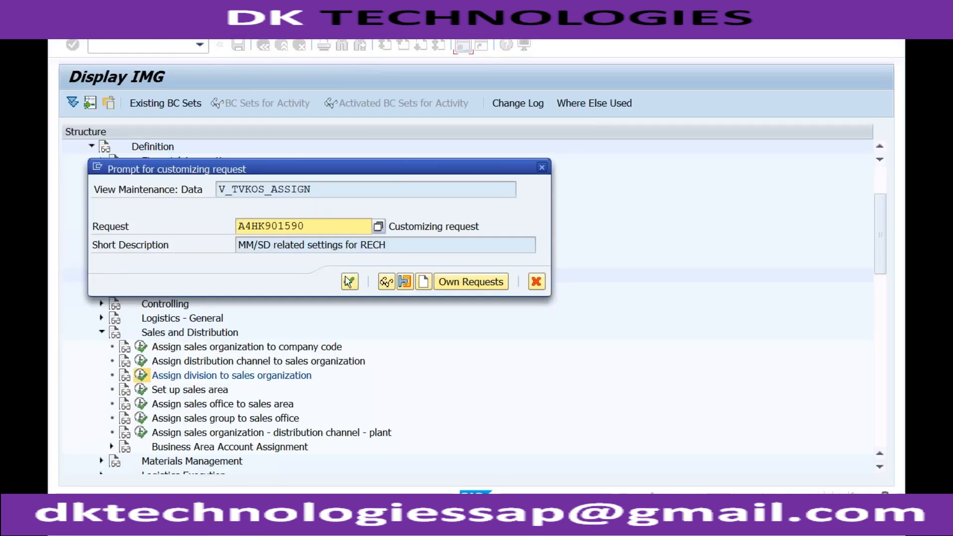
left_click(350, 282)
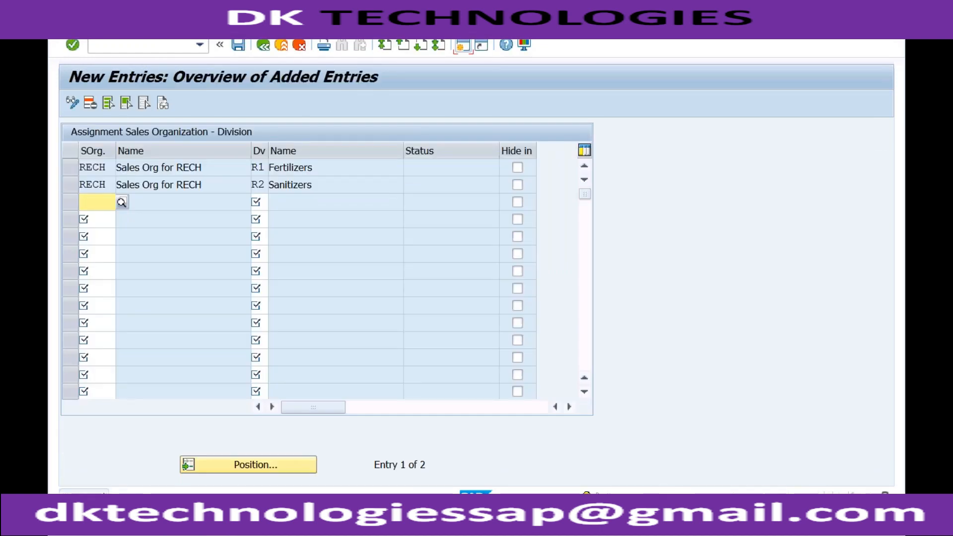
left_click(264, 45)
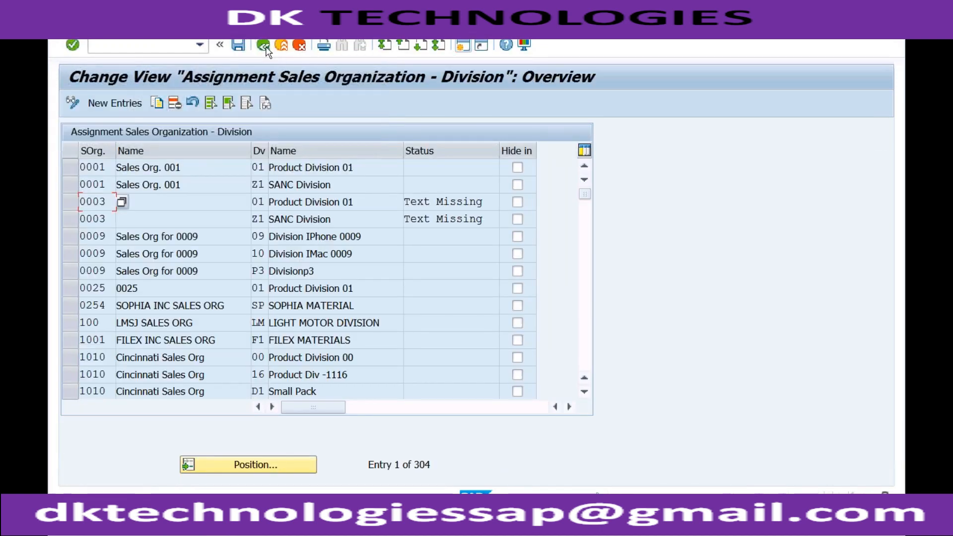
left_click(263, 45)
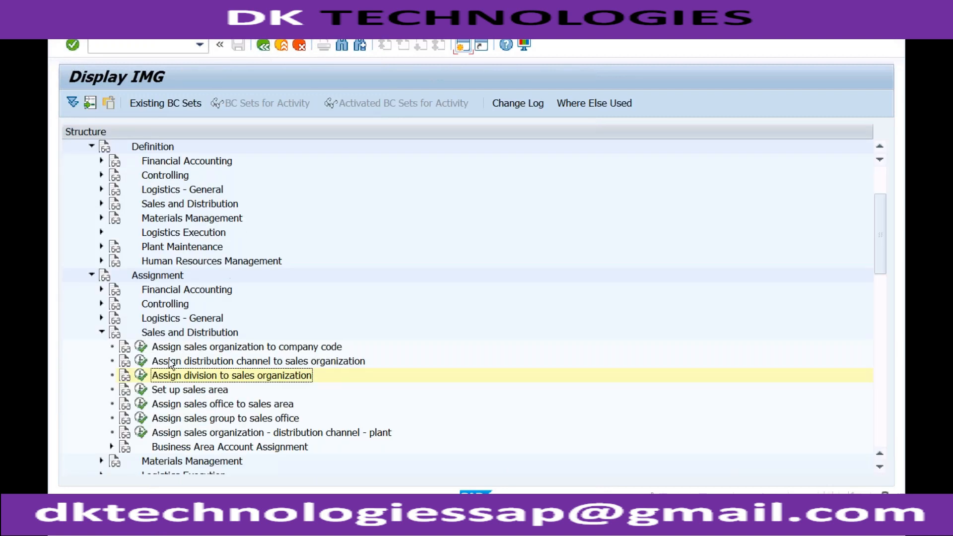
- Open the Set up sales area activity and start adding new entries
left_click(142, 391)
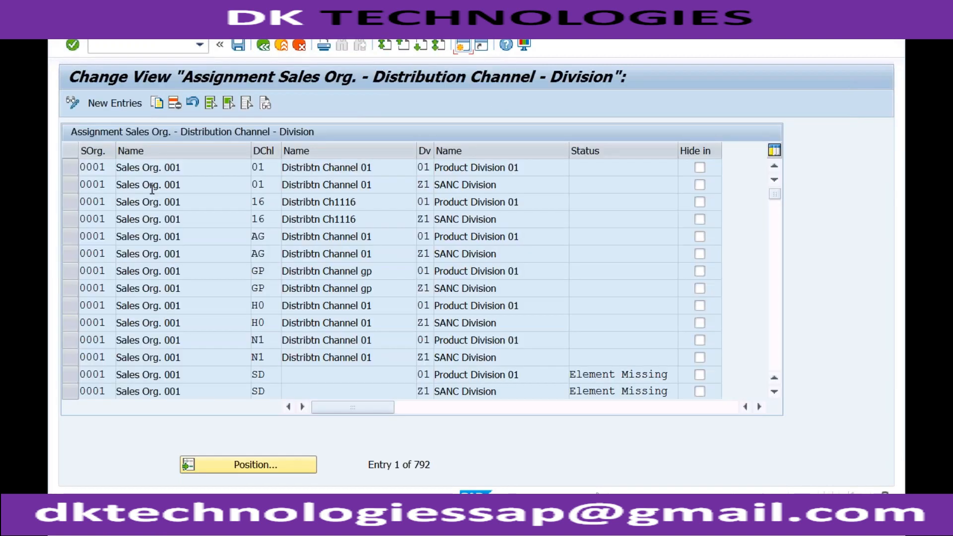
left_click(124, 104)
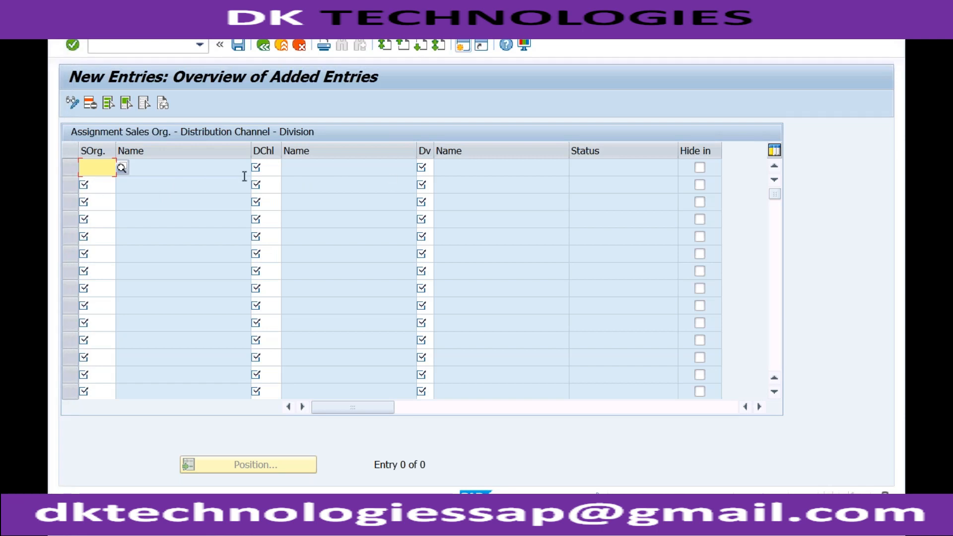
left_click(122, 168)
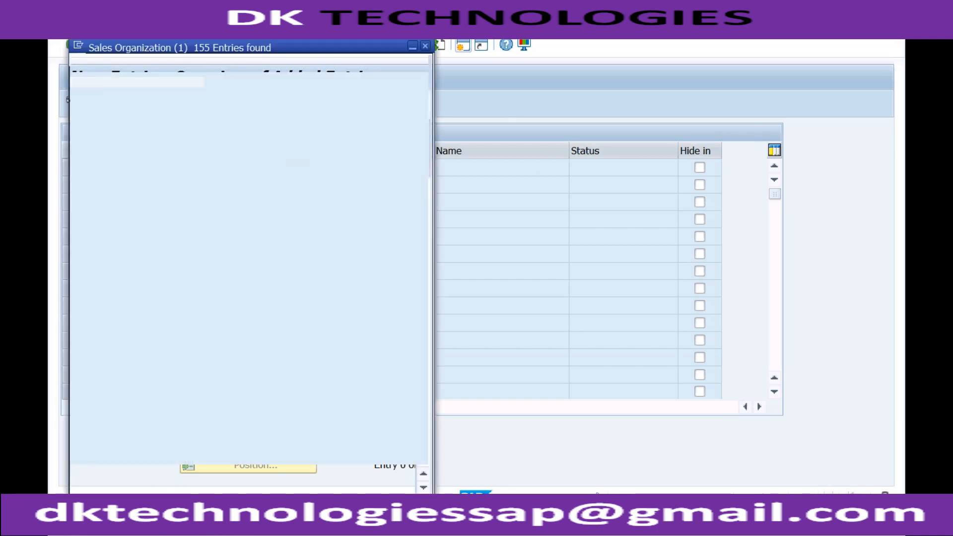
left_click(425, 45)
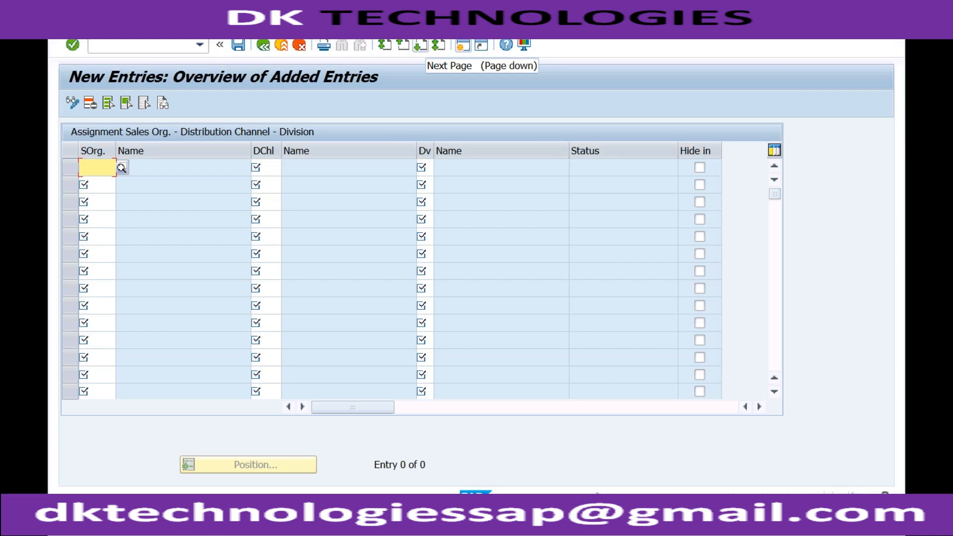
- Fill the first sales area row with sales organization RECH, distribution channel 02 and division R1
left_click(99, 167)
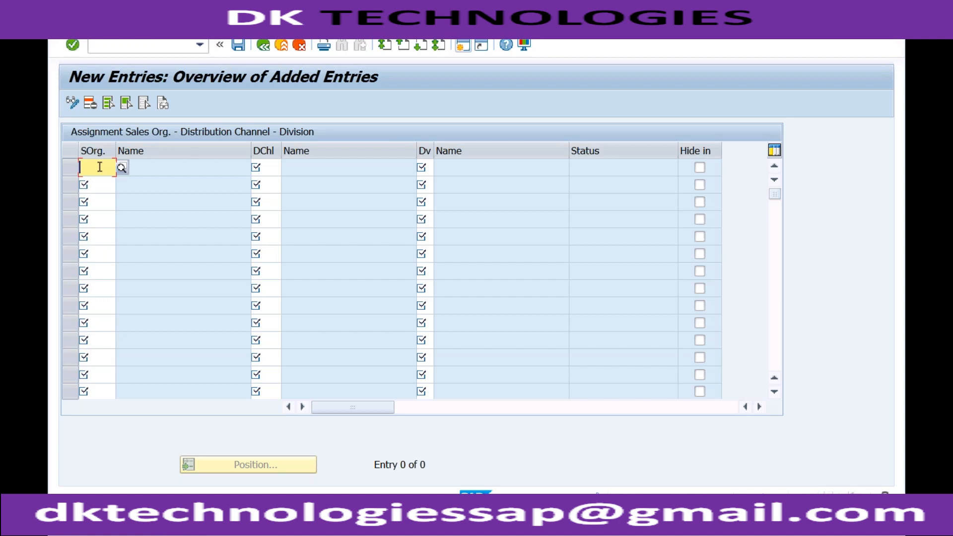
type("RECH")
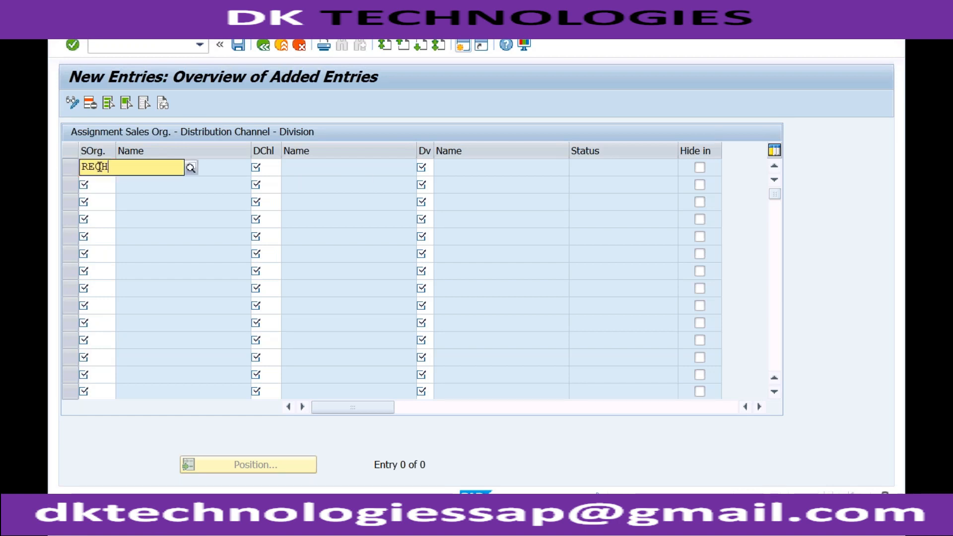
key("Tab")
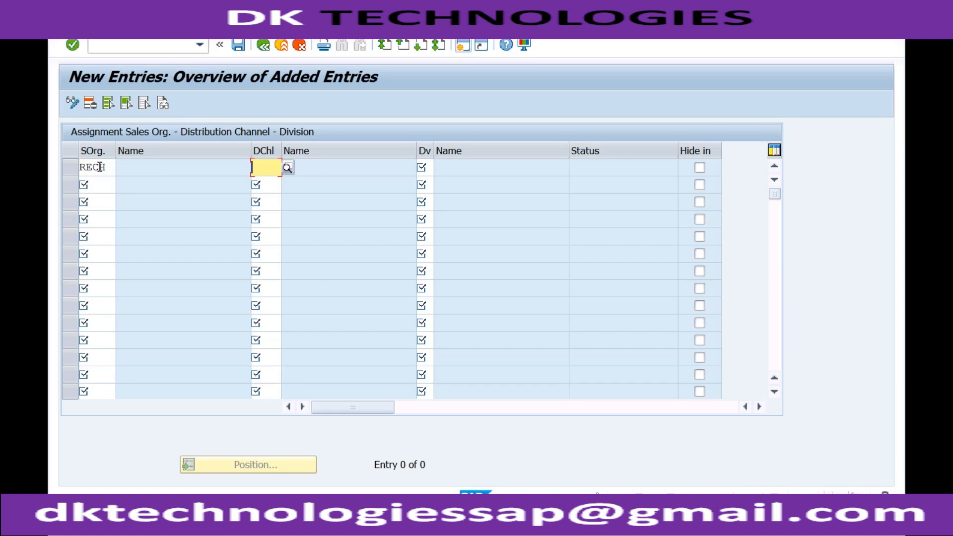
type("02")
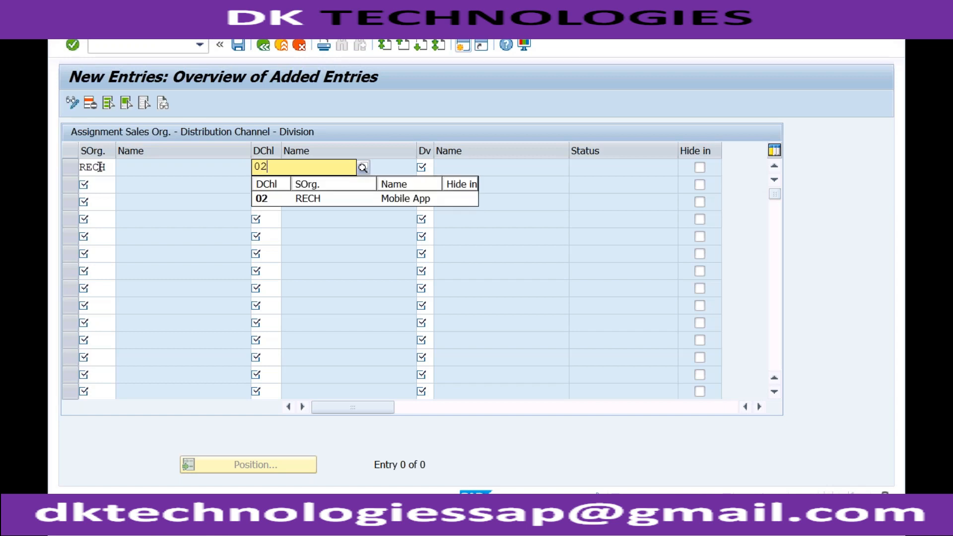
key("Tab")
type("R1")
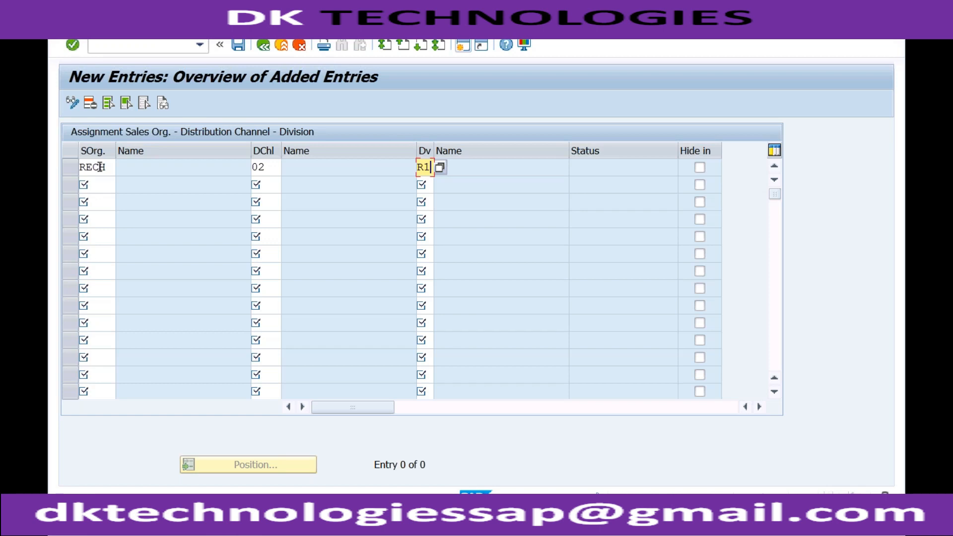
- Fill the second sales area row with sales organization RECH, distribution channel 02 and division R2, and validate the entries
left_click(97, 188)
type("RECH")
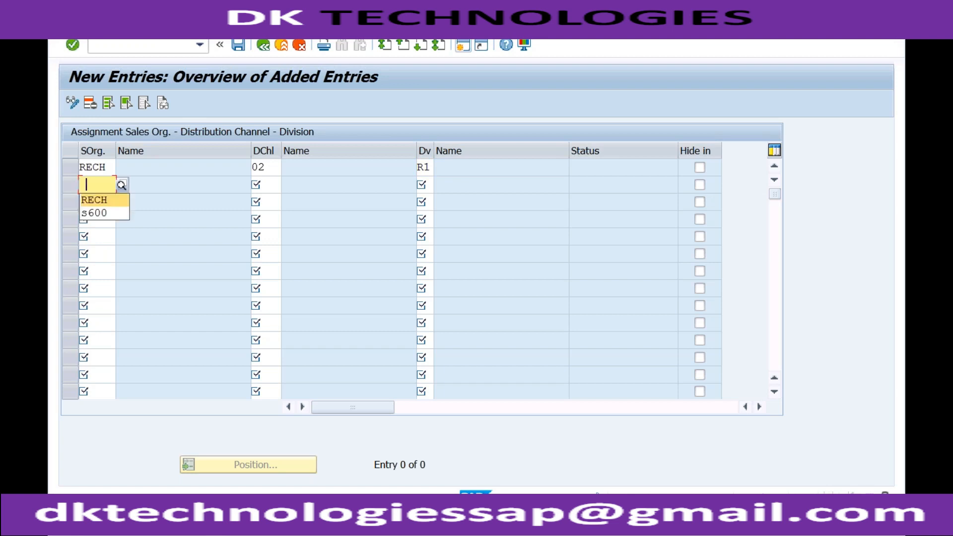
key("Tab")
type("02")
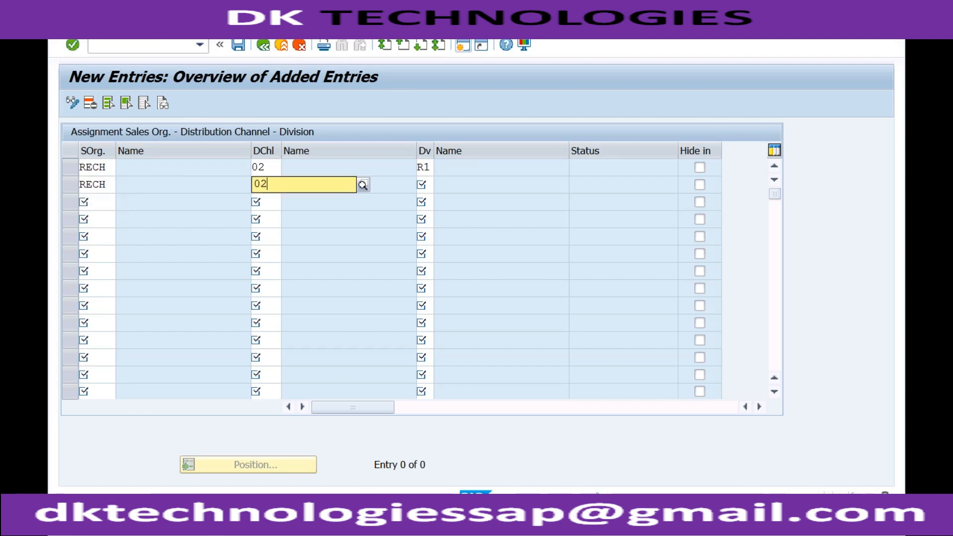
key("Tab")
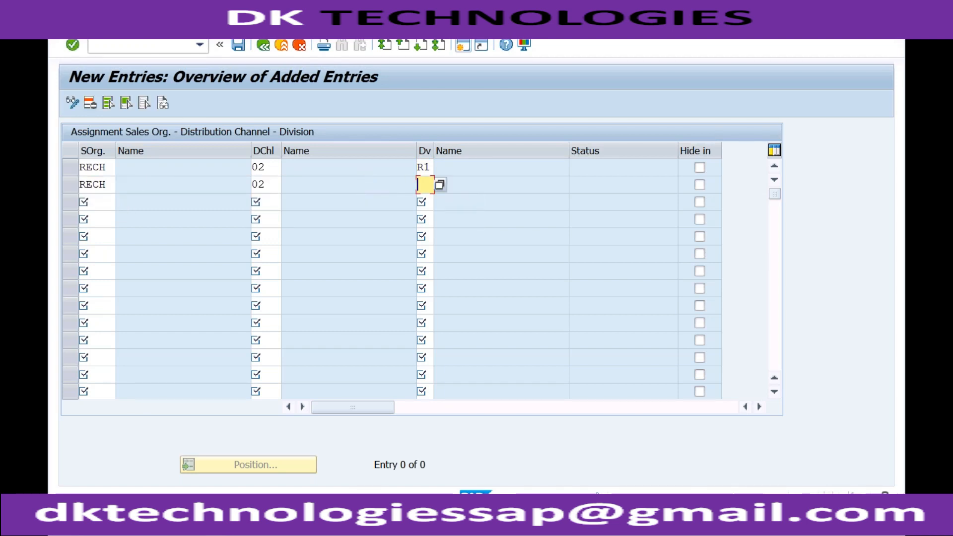
type("R2")
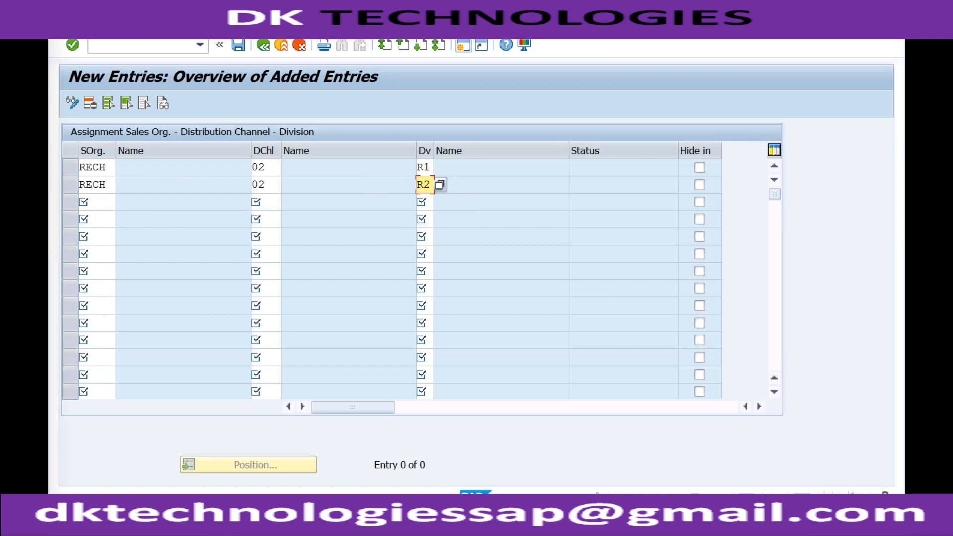
key("Return")
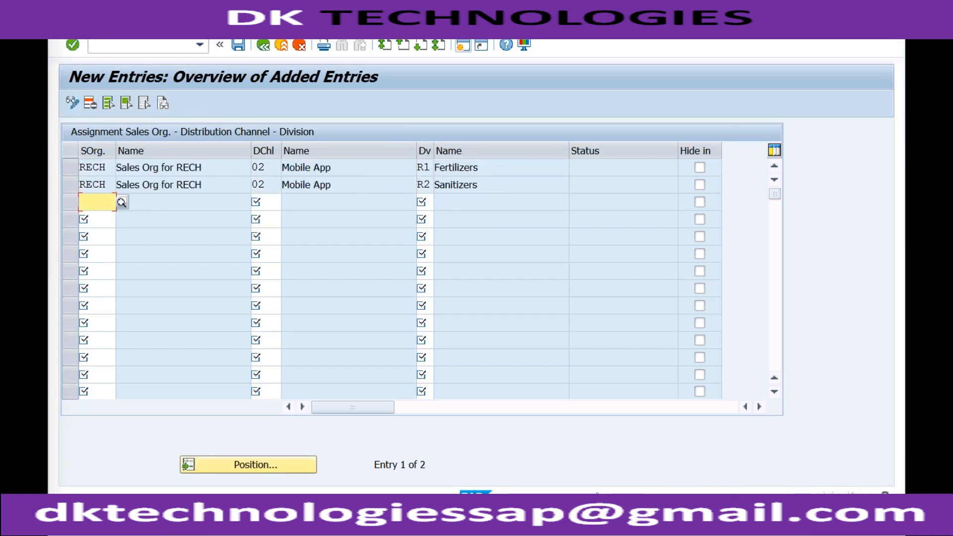
- Save the two new sales areas in the proposed customizing request and return to the IMG structure
left_click(334, 169)
left_click(270, 205)
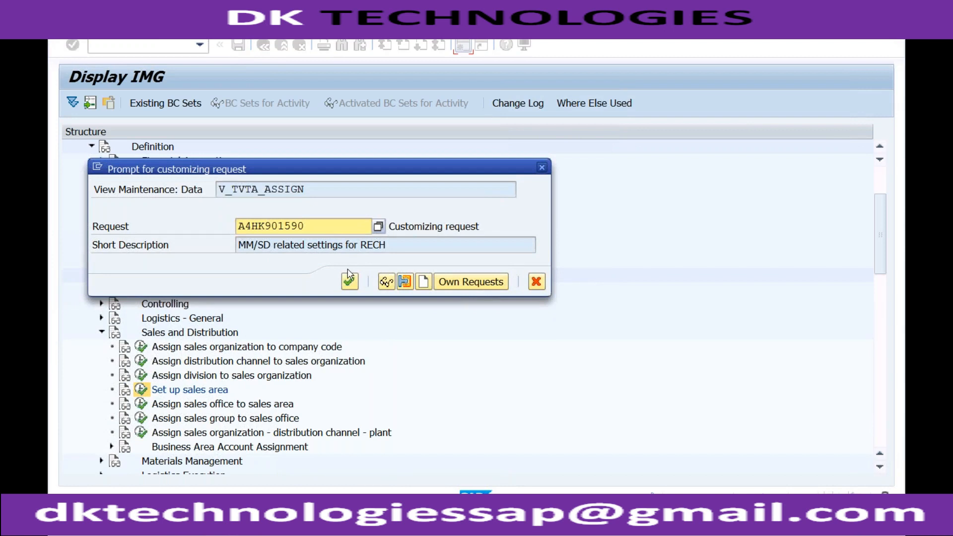
left_click(349, 281)
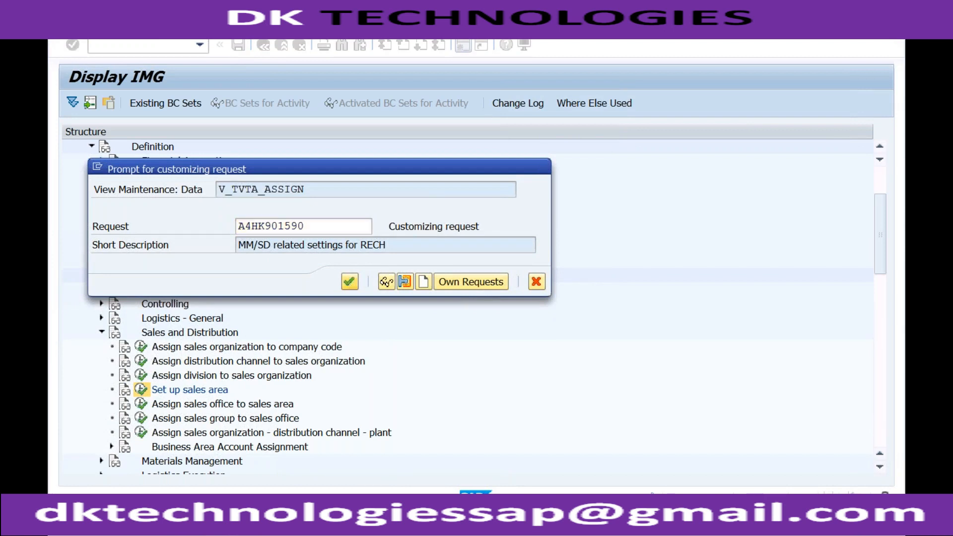
left_click(264, 45)
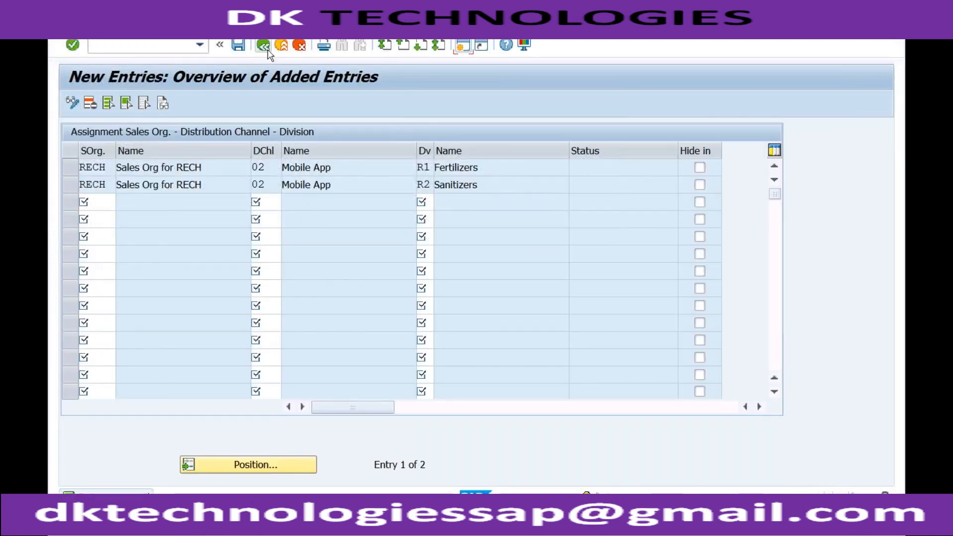
left_click(264, 46)
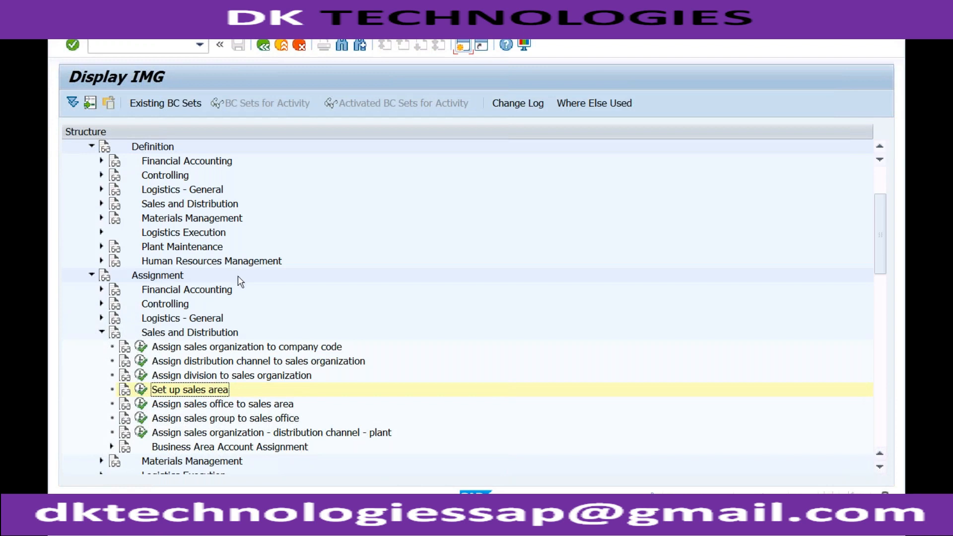
- Open the Assign sales office to sales area activity and start adding new entries
left_click(227, 406)
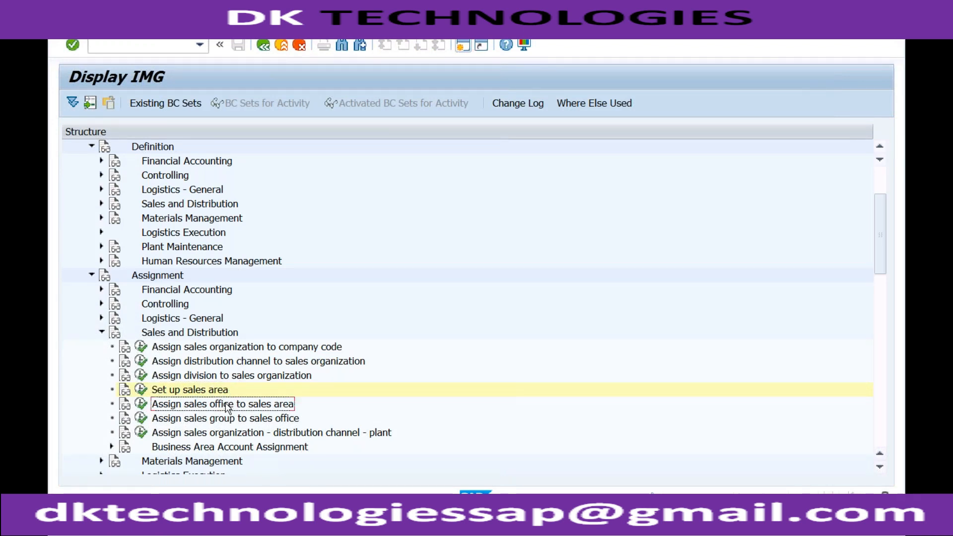
left_click(141, 405)
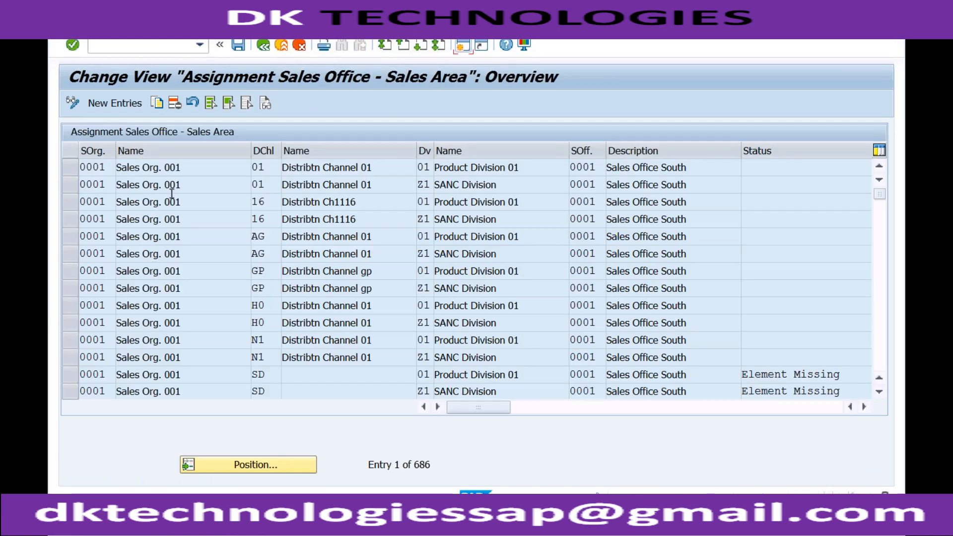
left_click(115, 103)
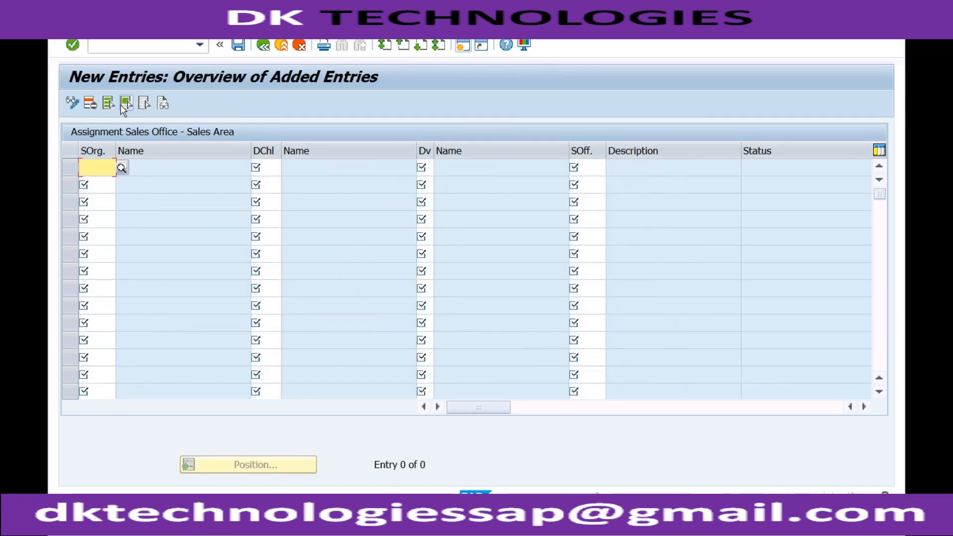
- Fill the first row with sales organization RECH, distribution channel 02, division R1 and sales office RECH, and validate it
type("ECH")
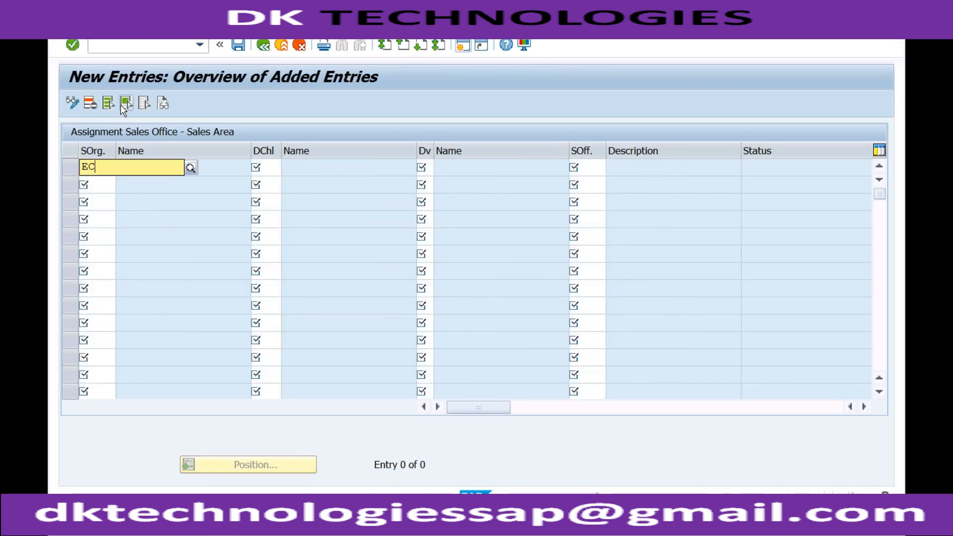
key("BackSpace")
key("BackSpace")
key("BackSpace")
type("RECH")
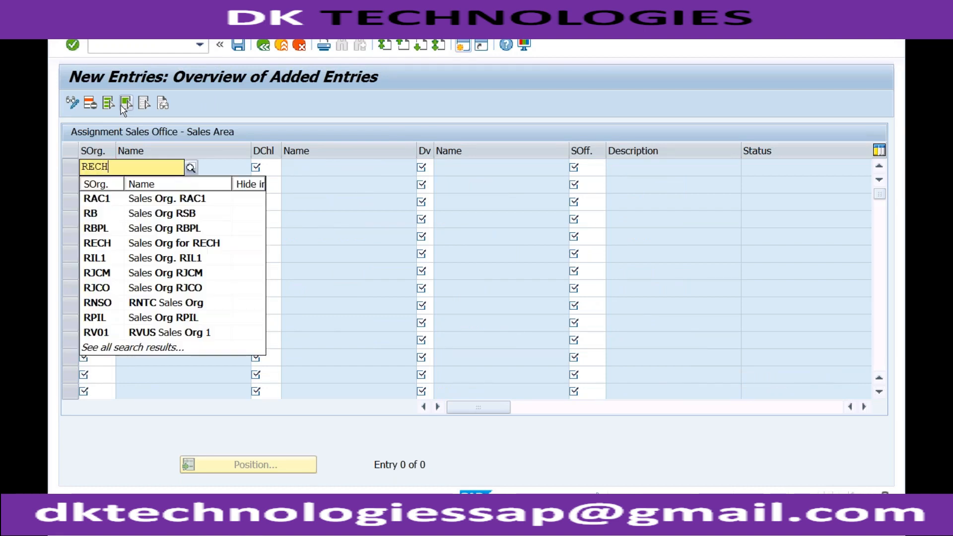
key("Tab")
type("02")
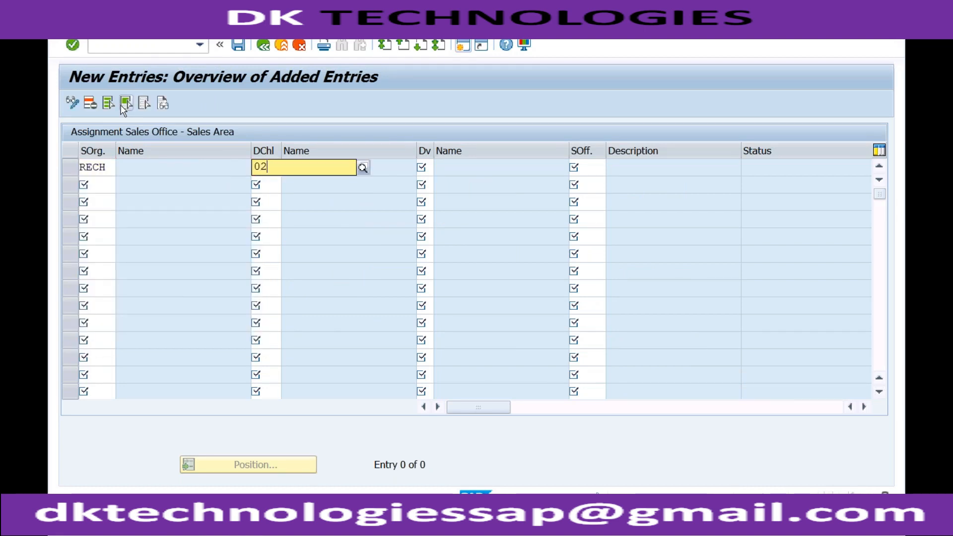
key("Tab")
type("R1")
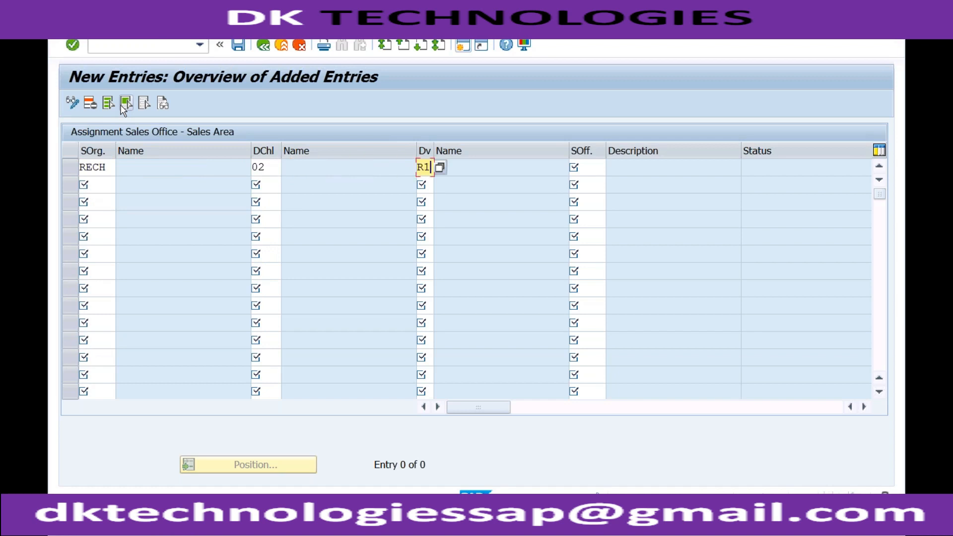
key("Tab")
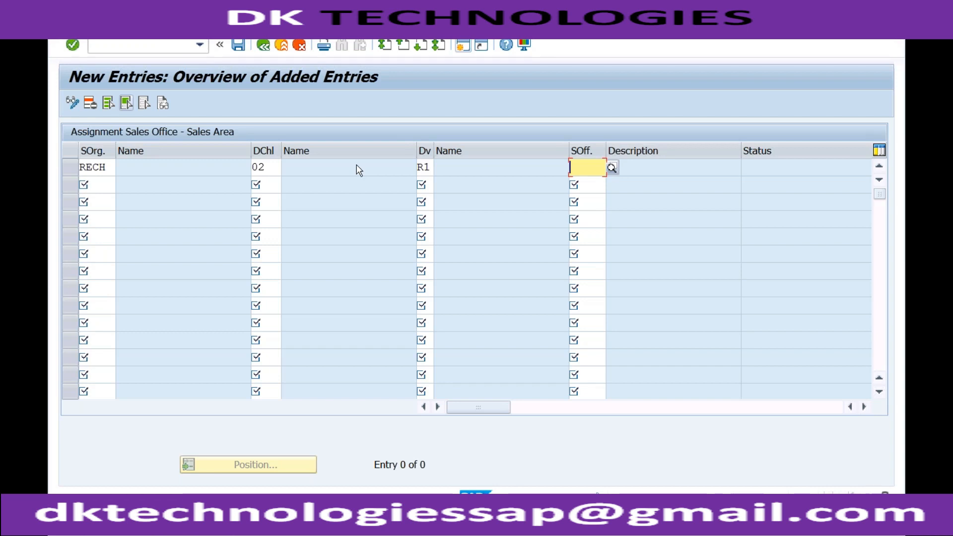
type("rech")
key("Return")
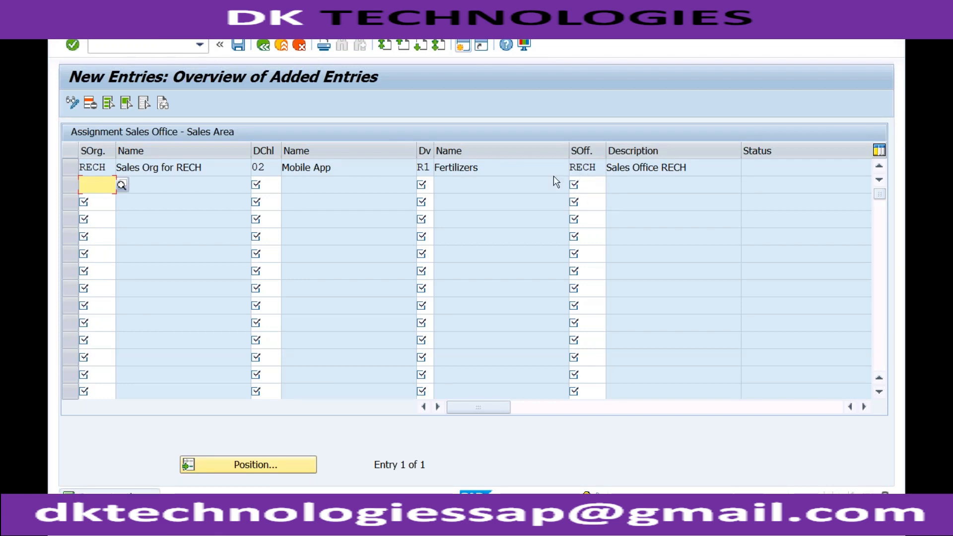
- Save the sales office assignment in the proposed customizing request and return to the IMG structure
left_click(238, 45)
left_click(350, 282)
left_click(264, 47)
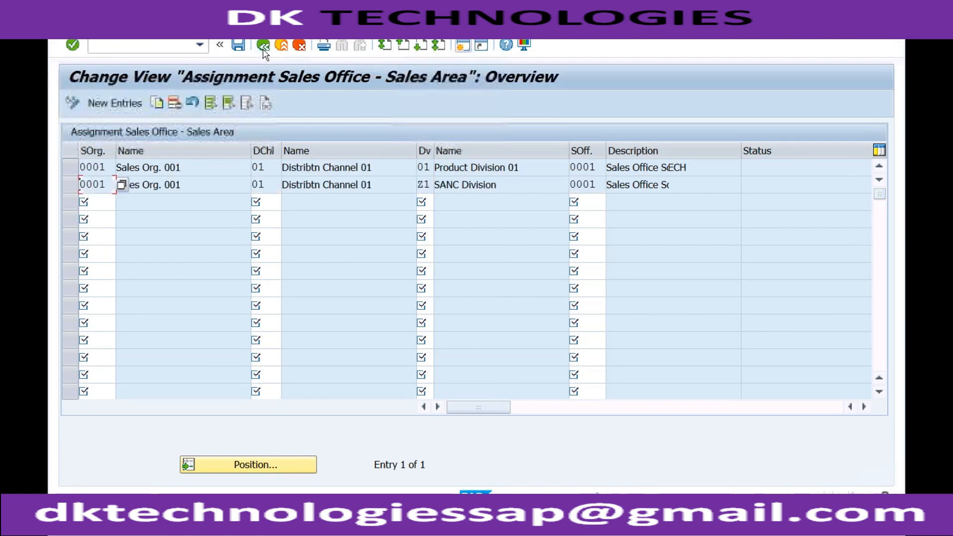
left_click(263, 47)
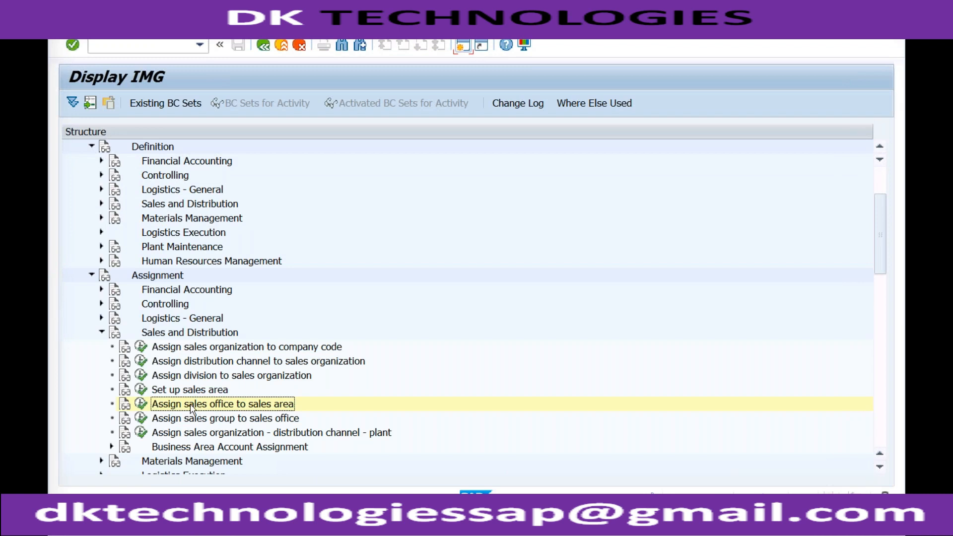
- In the Assign sales group to sales office activity, add a new entry assigning sales group REC to sales office RECH
left_click(142, 420)
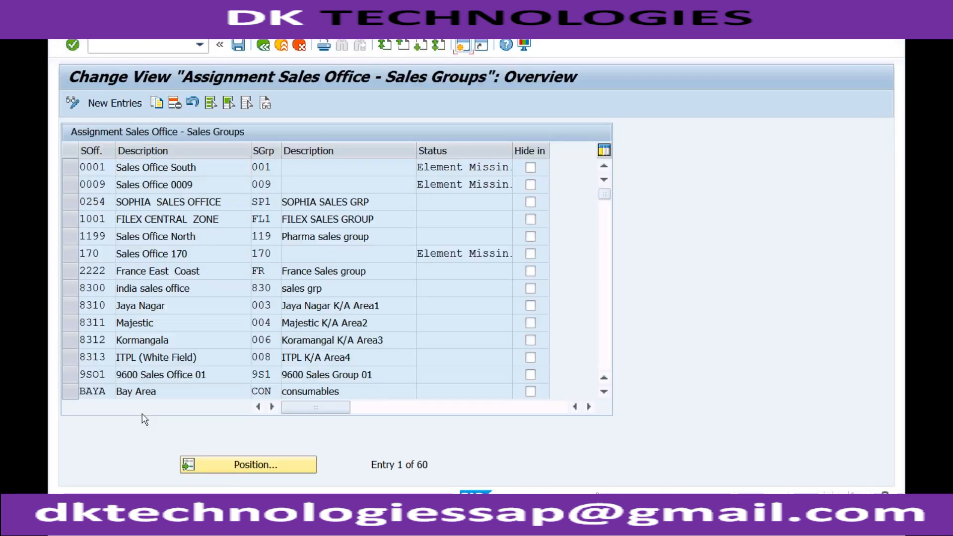
left_click(125, 111)
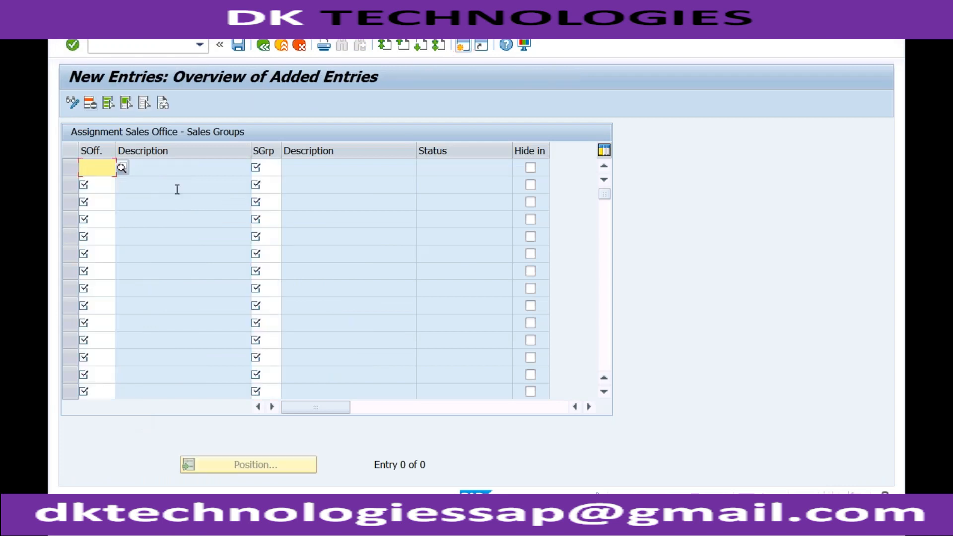
type("RECH")
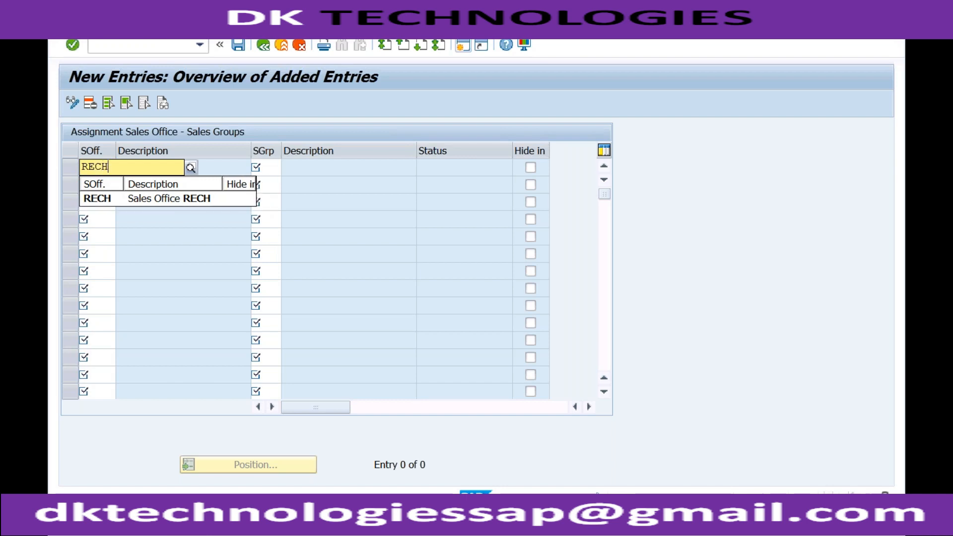
key("Tab")
type("S")
key("BackSpace")
type("REC")
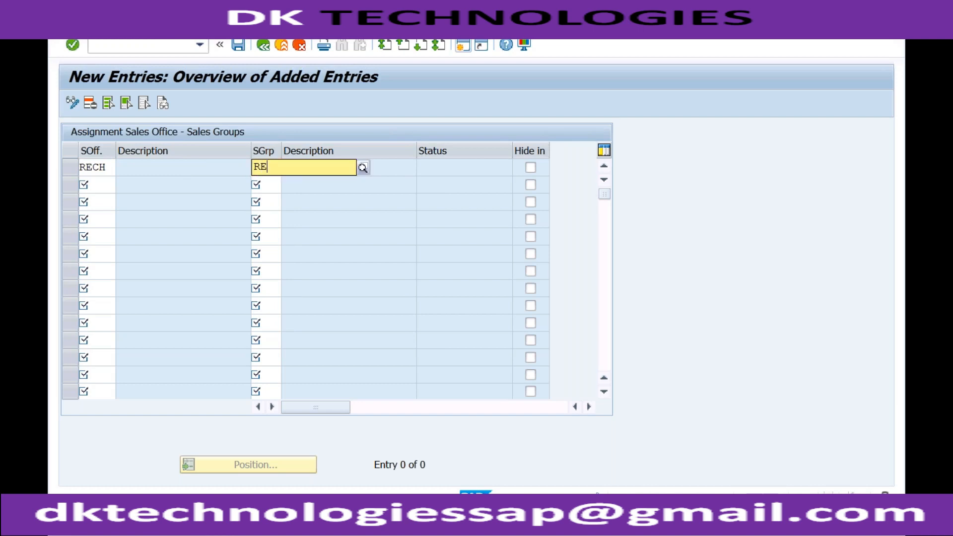
key("Return")
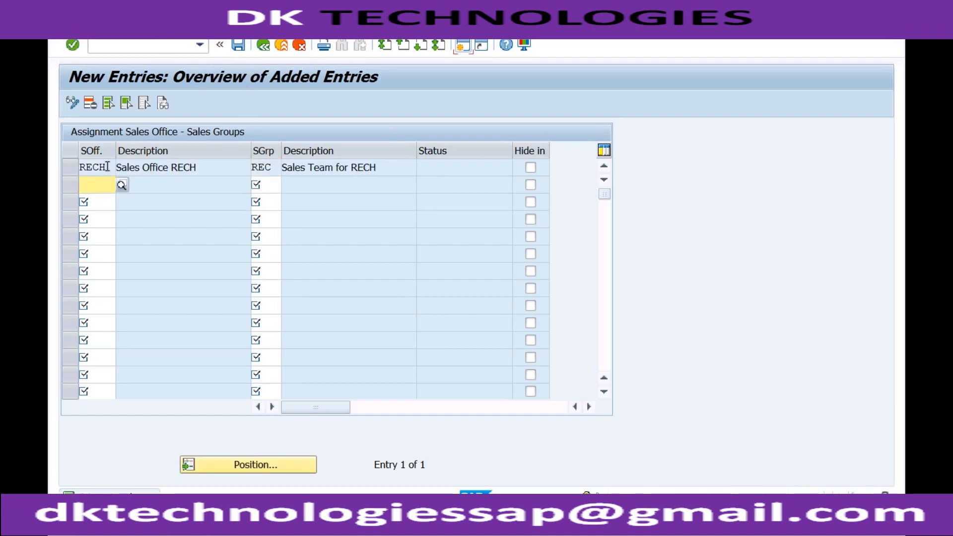
key("Up")
key("Tab")
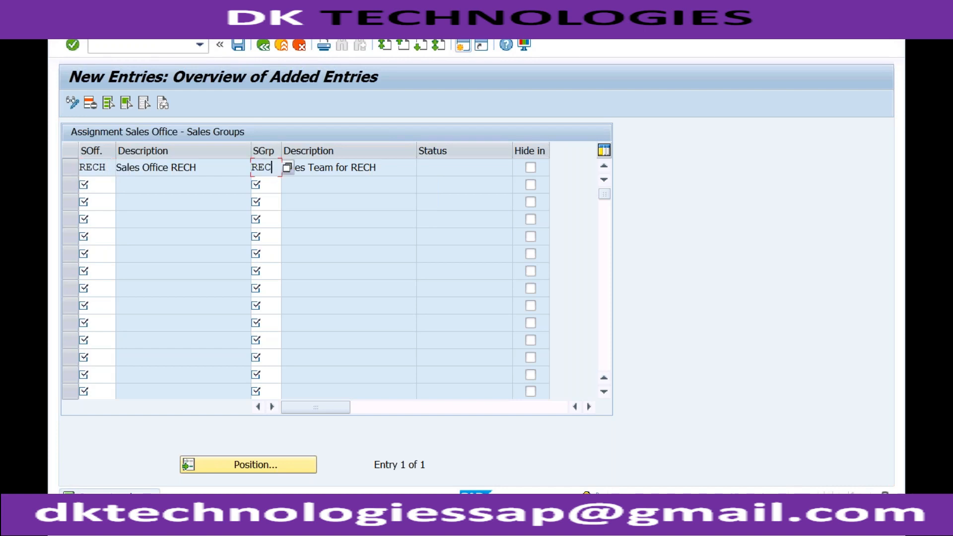
- Save the sales group assignment in the proposed customizing request and return to the IMG structure
left_click(238, 46)
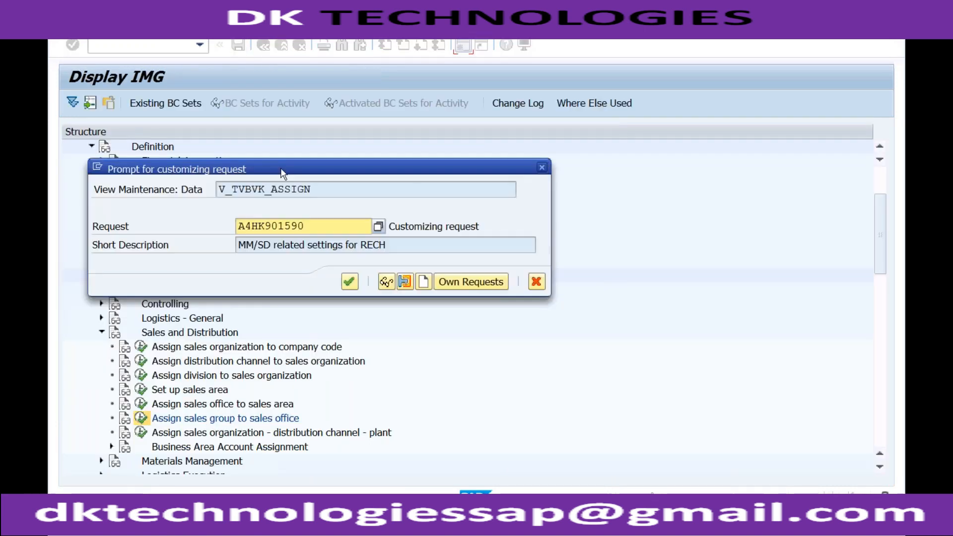
left_click(350, 282)
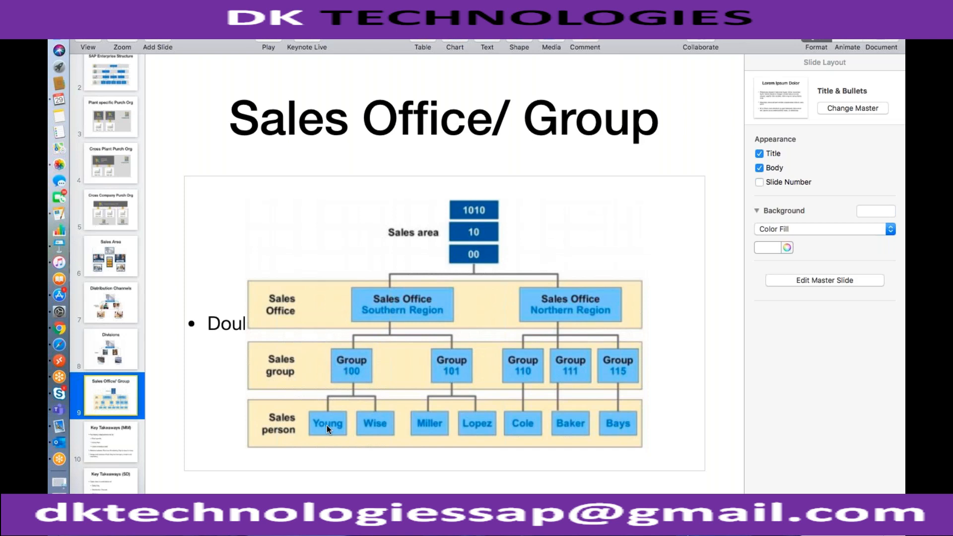
key("ctrl+Right")
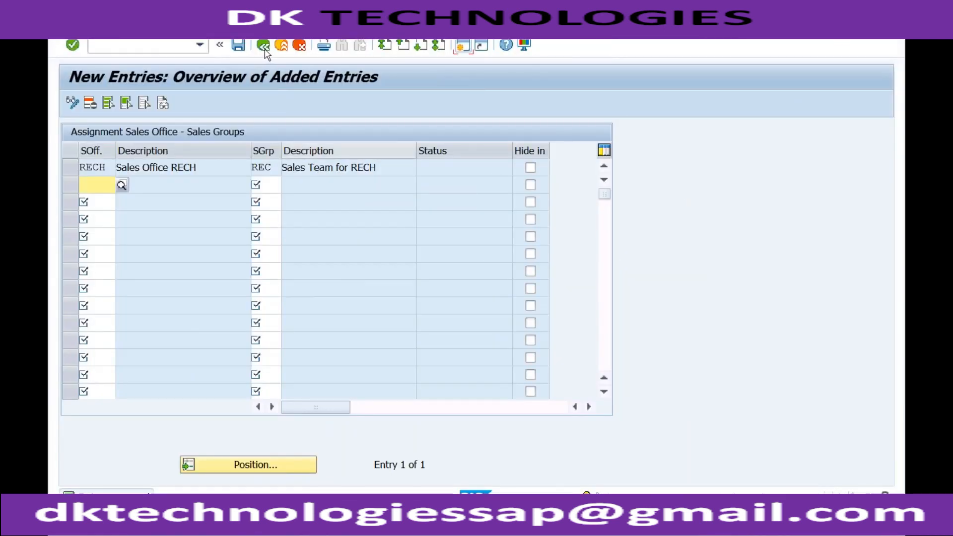
left_click(264, 48)
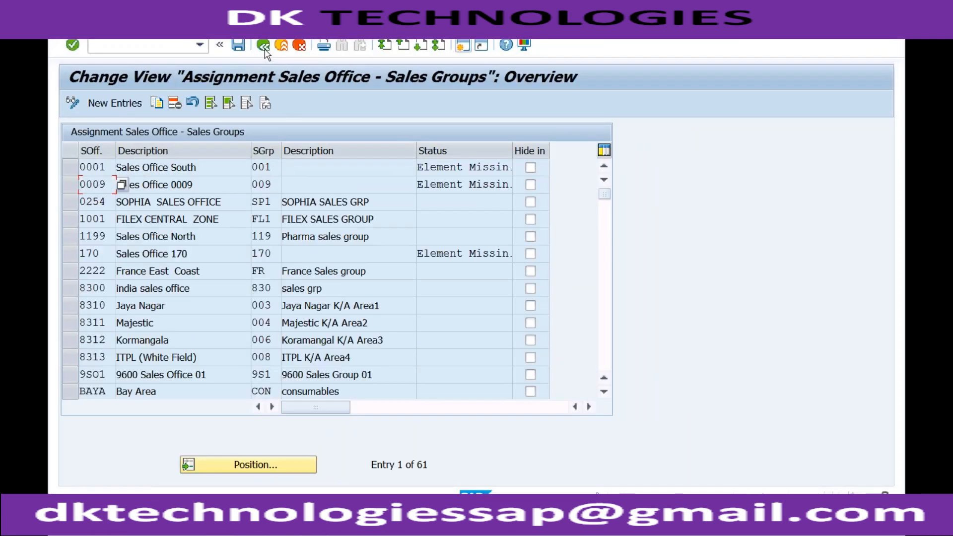
left_click(264, 49)
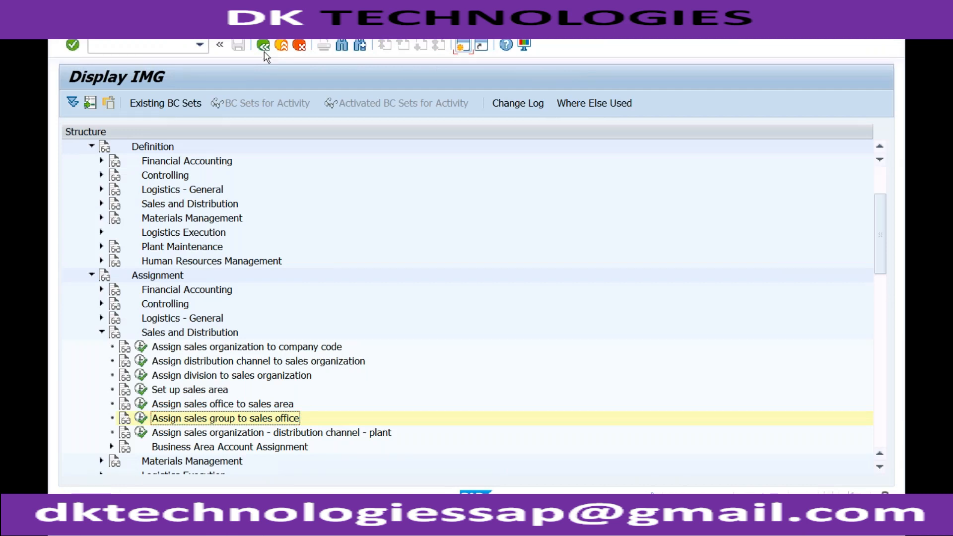
- Open the Assign sales organization - distribution channel - plant activity and start adding new entries
left_click(222, 434)
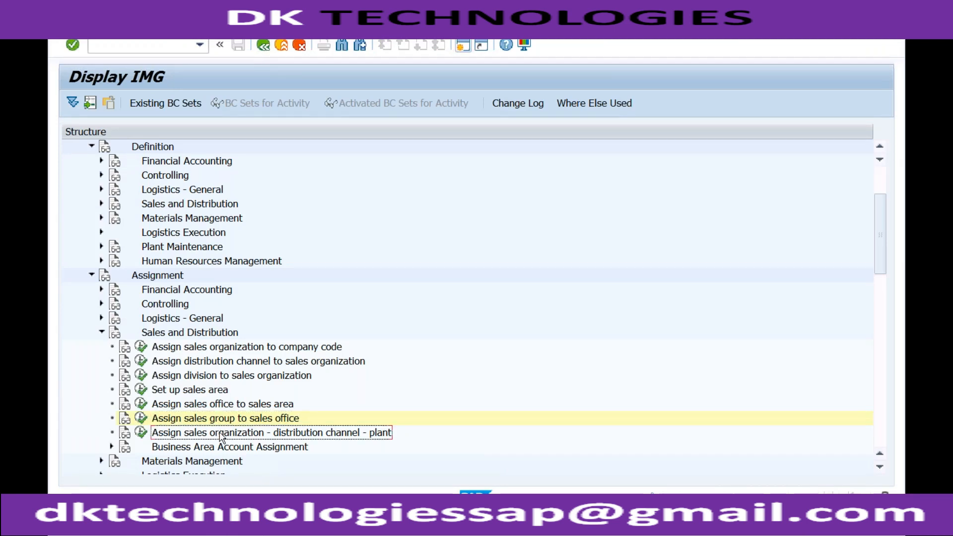
left_click(141, 433)
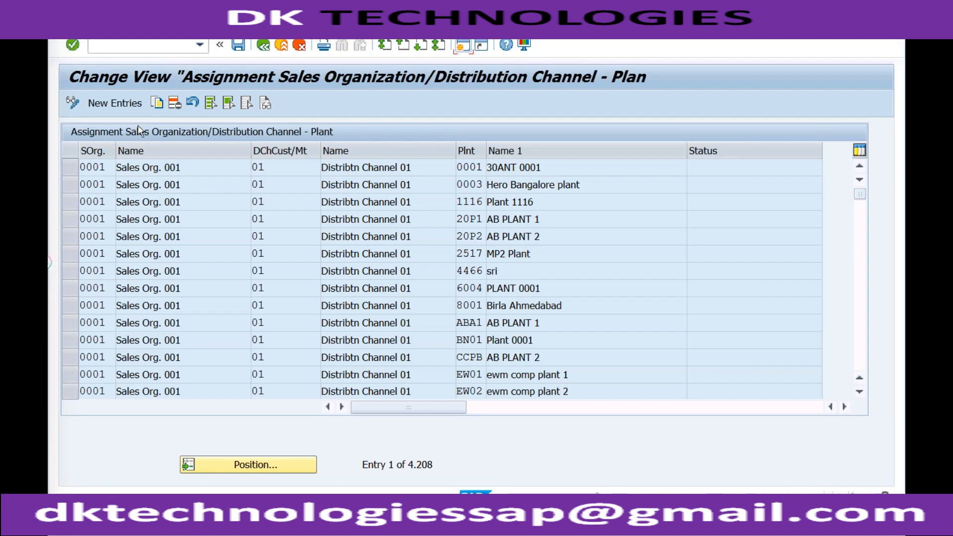
left_click(126, 109)
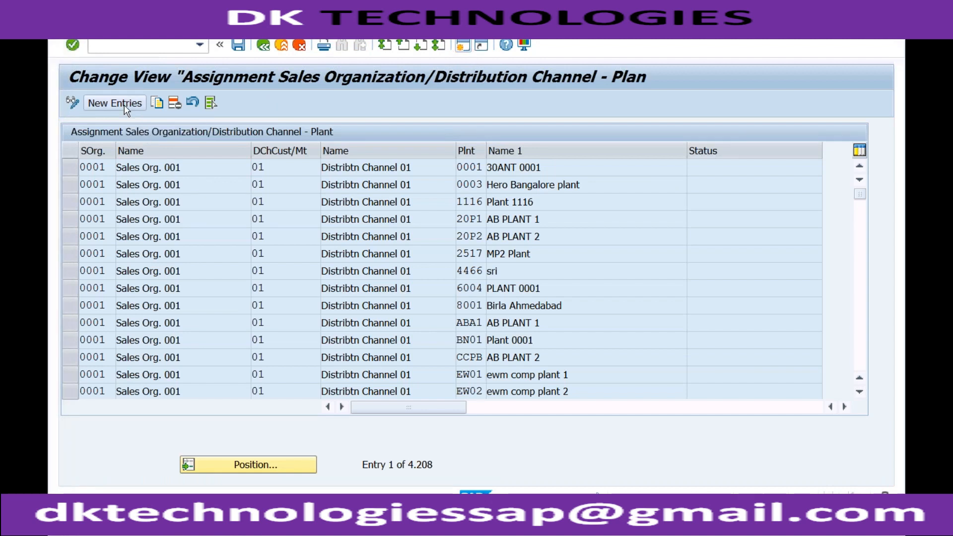
- Fill the first row with sales organization RECH, distribution channel 02 and plant RC01, and validate the entry
type("RECH")
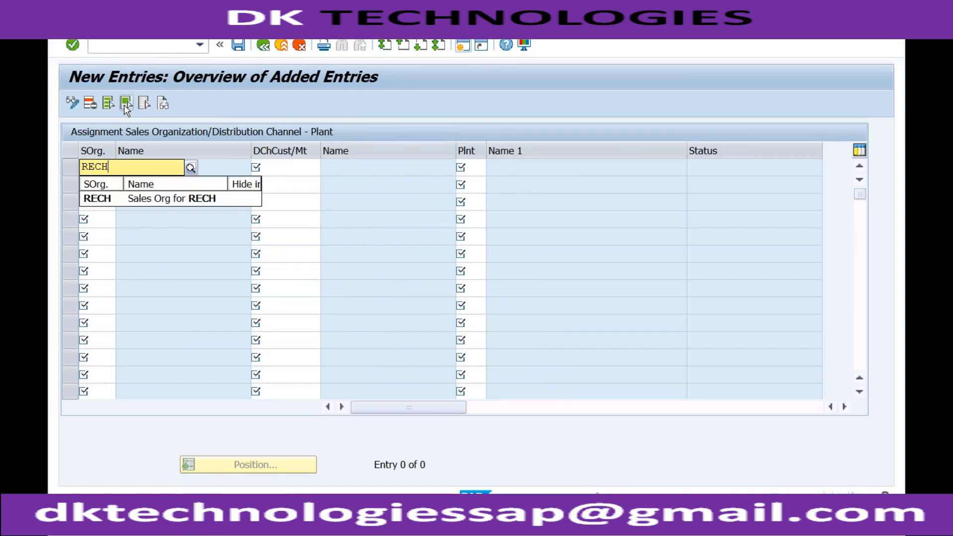
key("Tab")
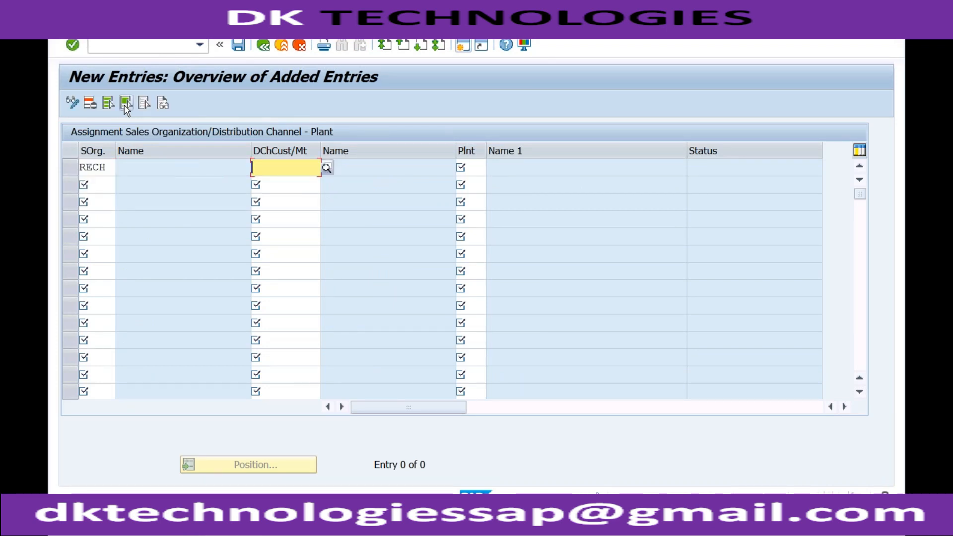
type("02")
key("Tab")
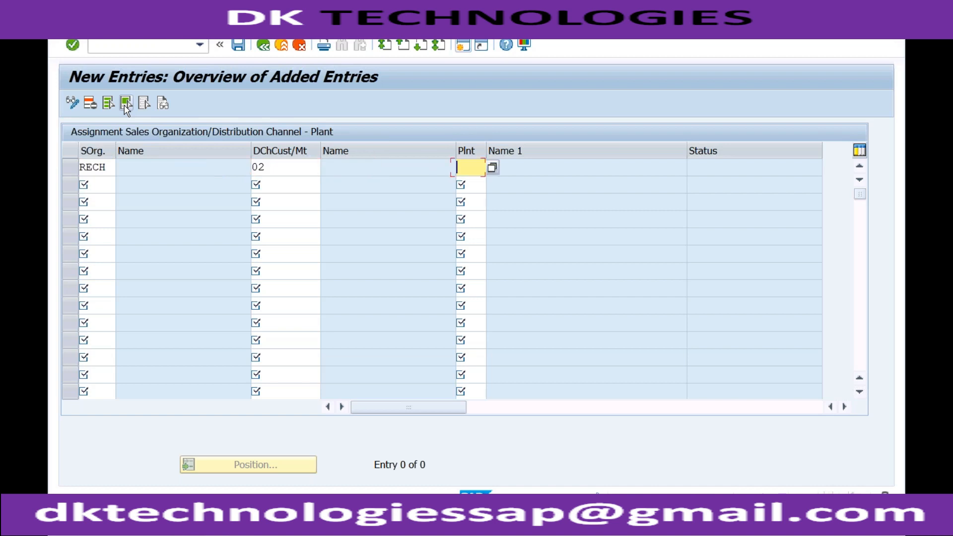
type("RC")
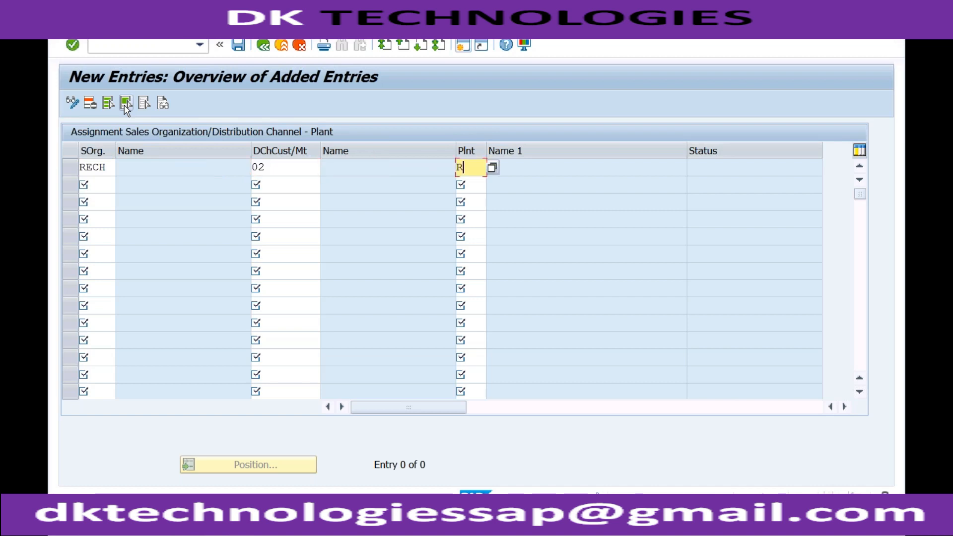
type("01")
key("Return")
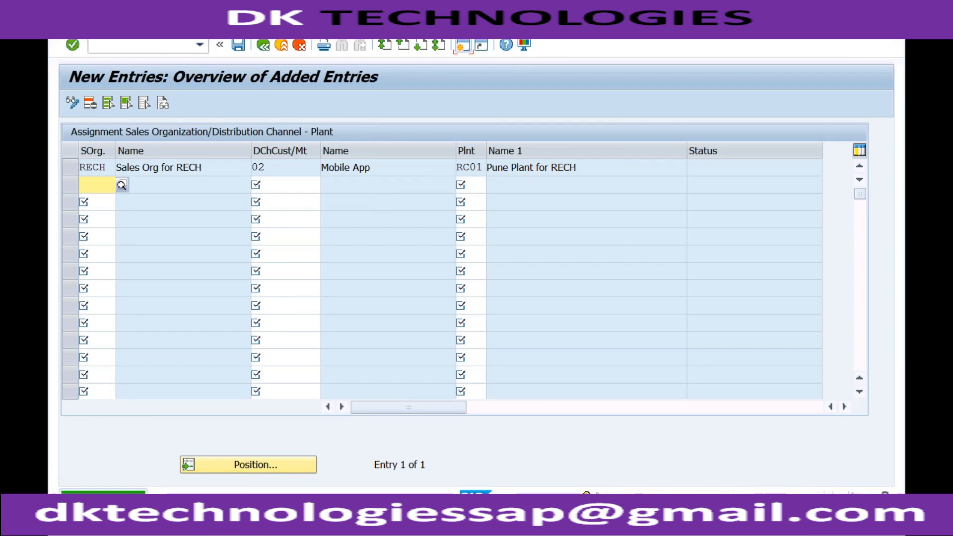
left_click(110, 168)
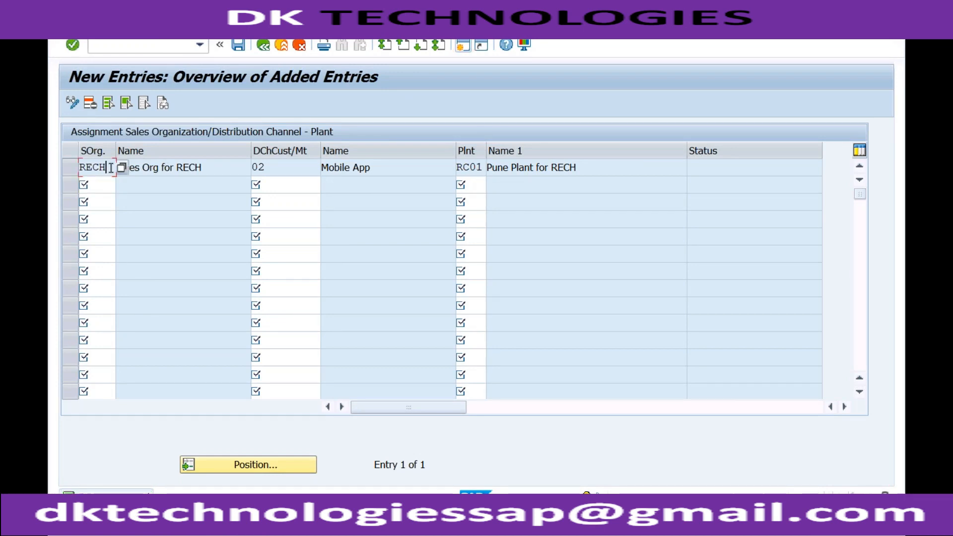
- Return to the IMG structure, collapse the Sales and Distribution assignments, and switch to Keynote
left_click(265, 48)
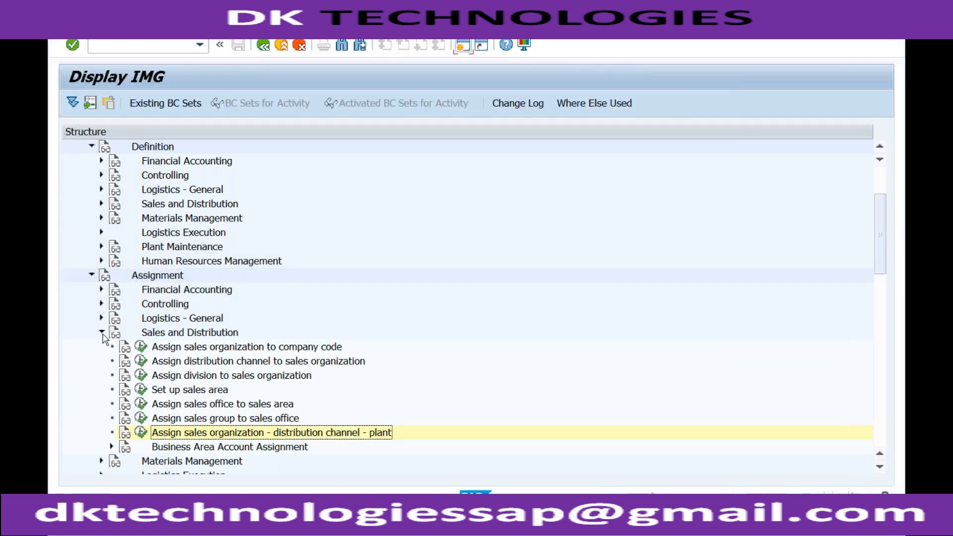
left_click(102, 333)
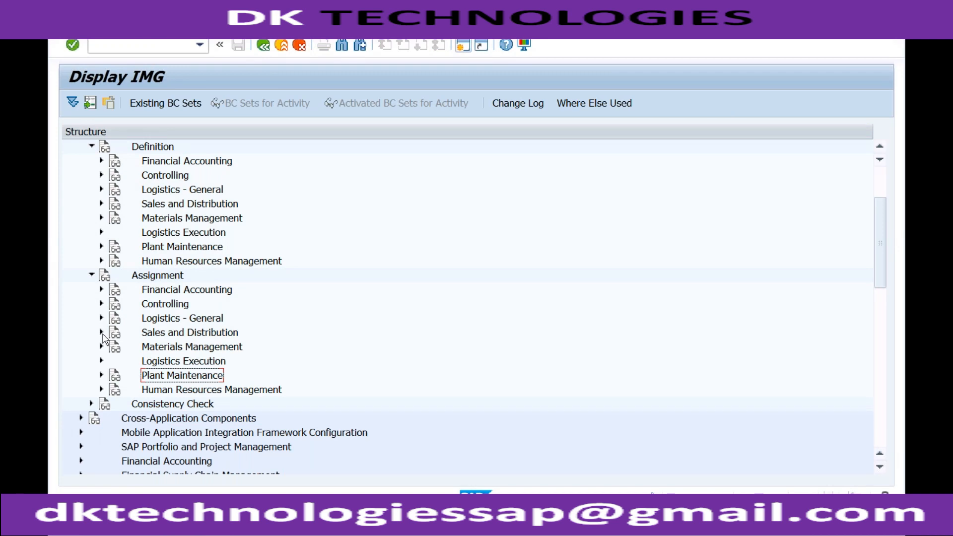
key("super+Tab")
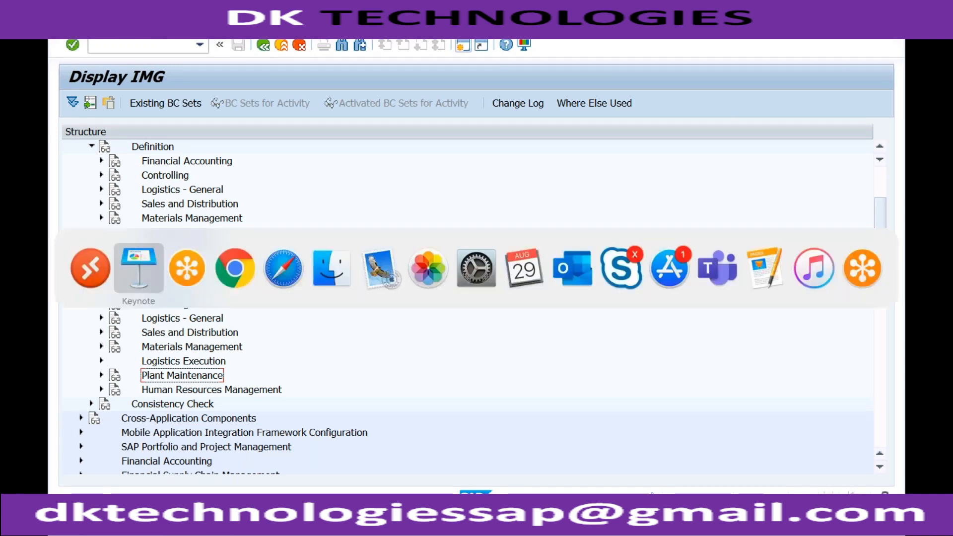